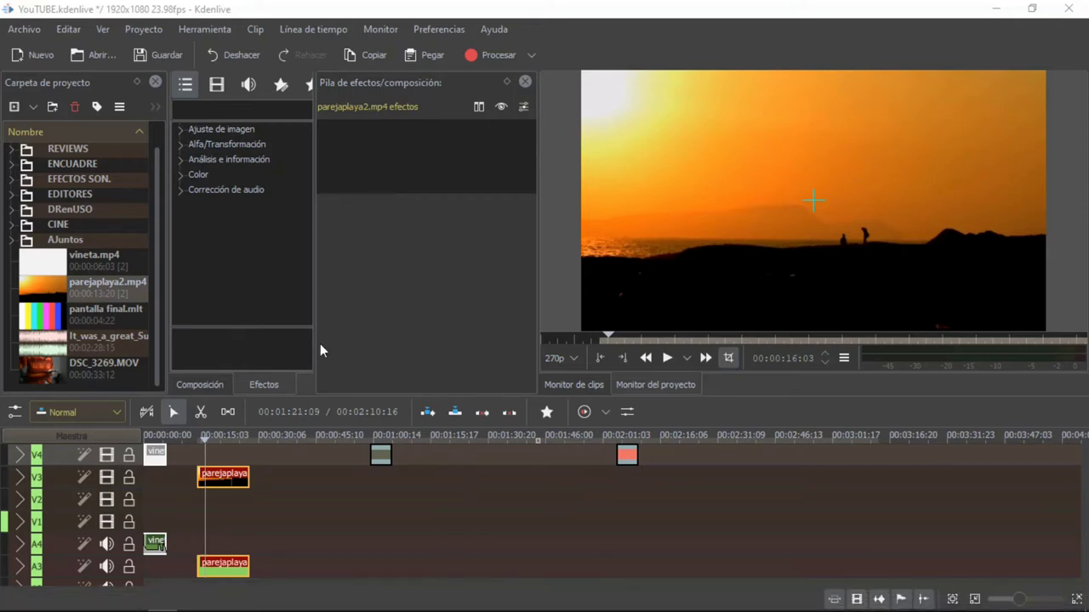
# Play back the parejaplaya2.mp4 clip on track V3 and return the playhead near its start
pyautogui.click(219, 473)
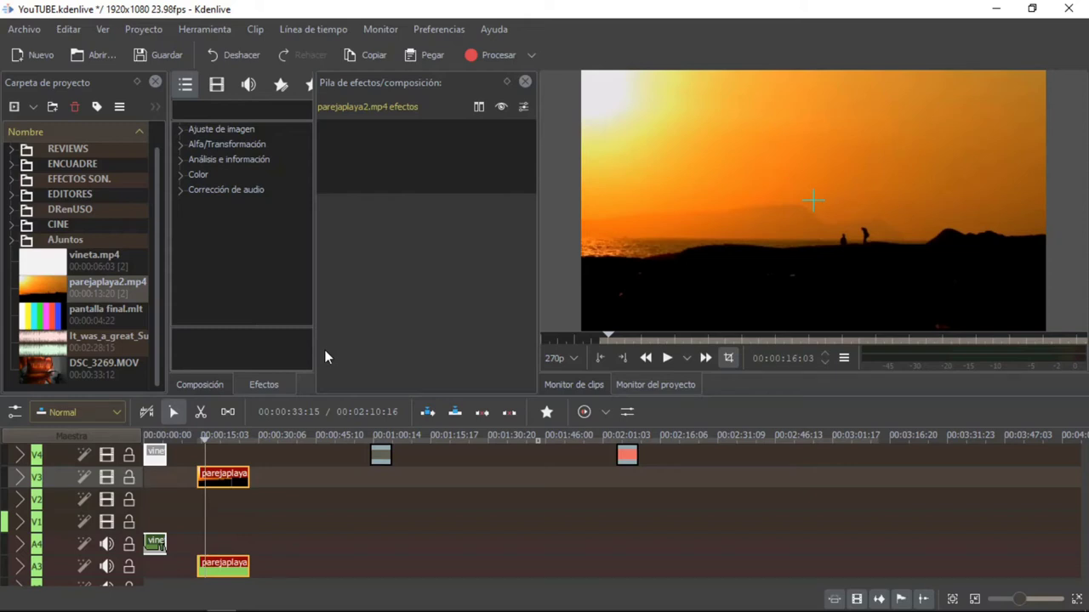
pyautogui.click(377, 451)
pyautogui.press('space')
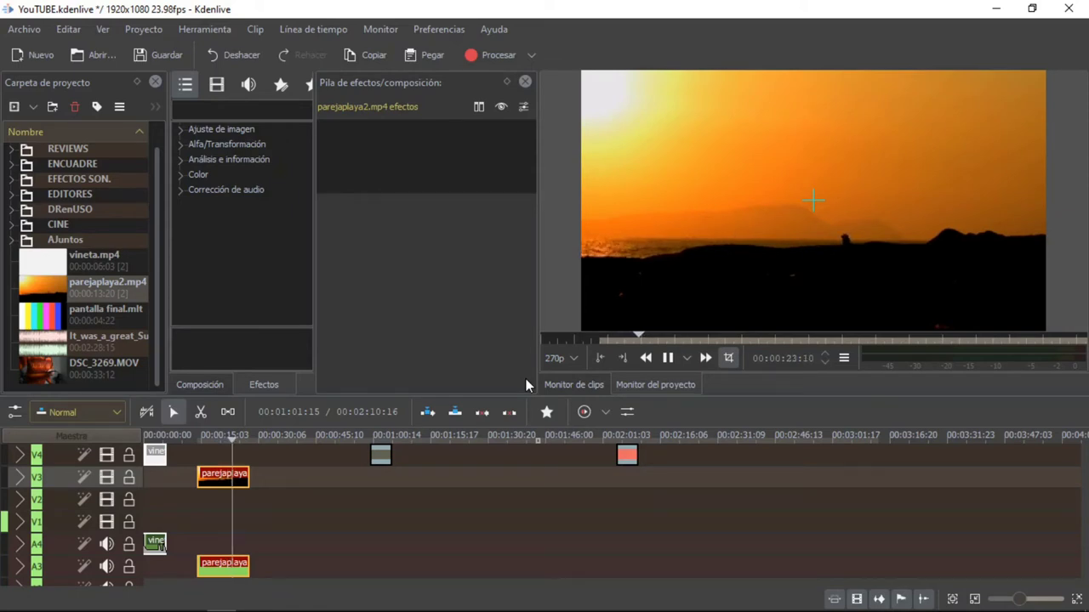
pyautogui.click(199, 433)
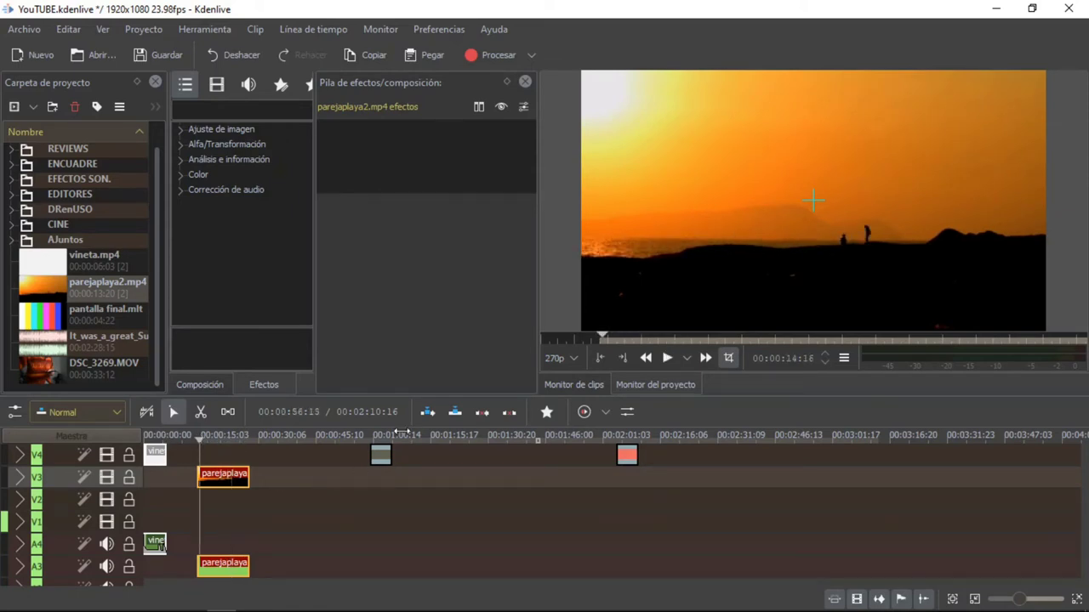
# Add the Saturación effect to the parejaplaya2.mp4 clip and scrub through the effect's keyframe timeline
pyautogui.click(546, 411)
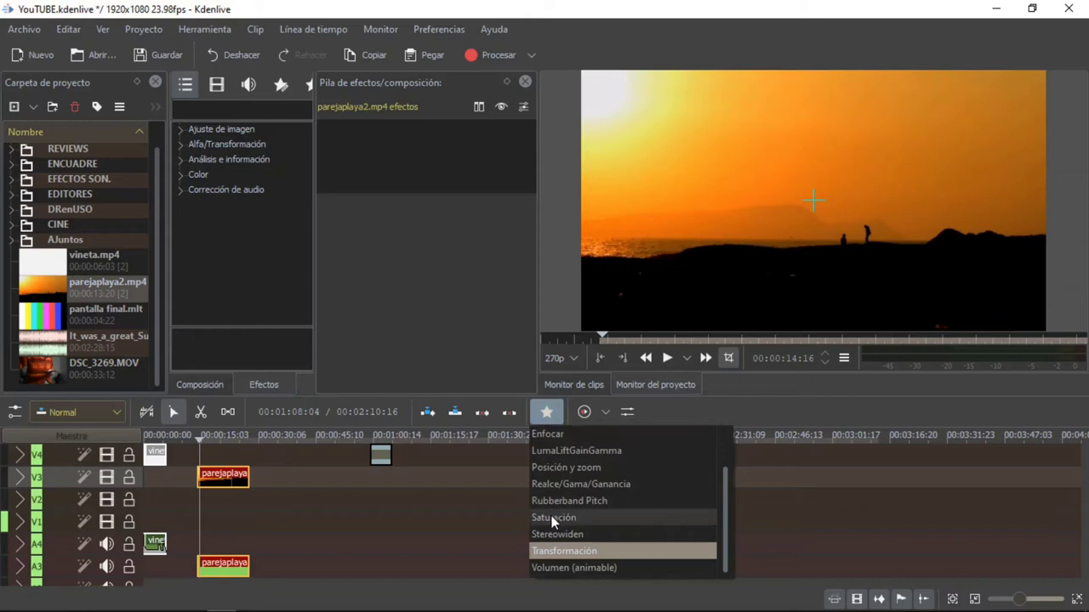
pyautogui.click(553, 518)
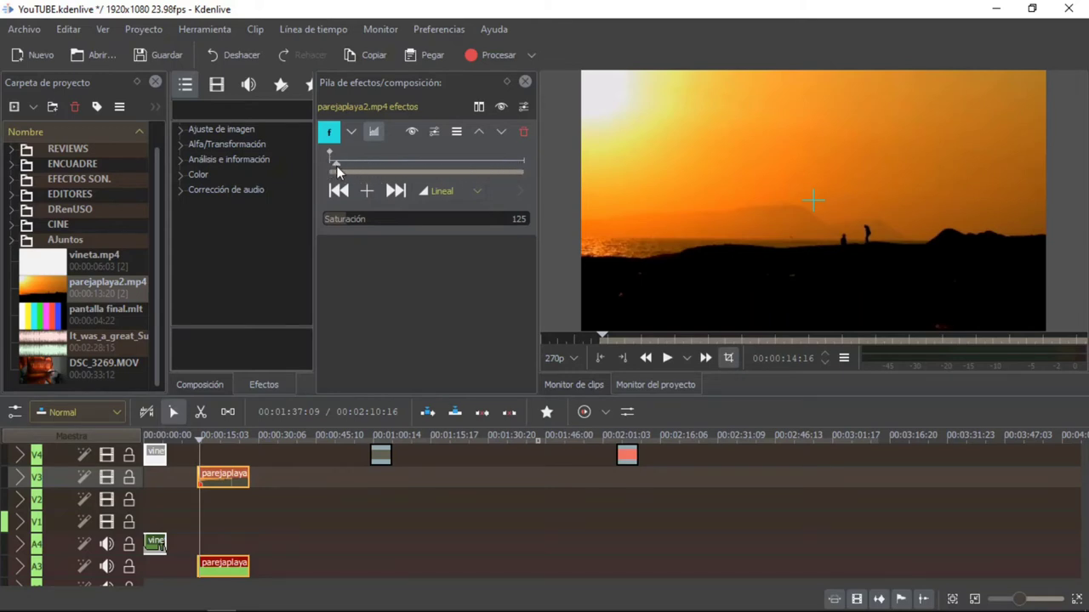
pyautogui.moveTo(337, 162); pyautogui.dragTo(382, 162)
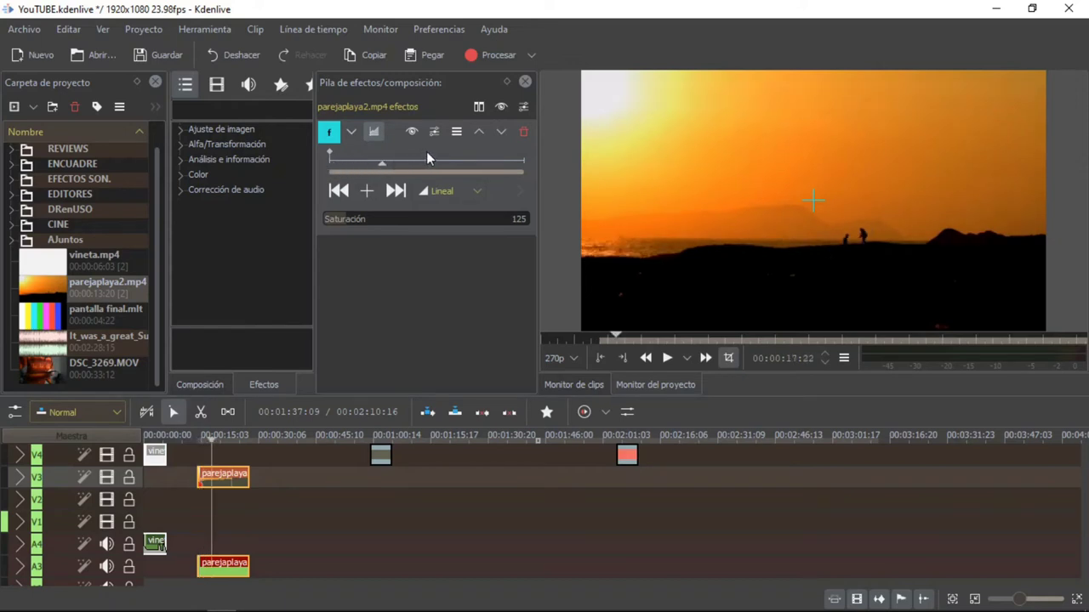
pyautogui.click(453, 161)
pyautogui.moveTo(498, 170); pyautogui.dragTo(349, 168)
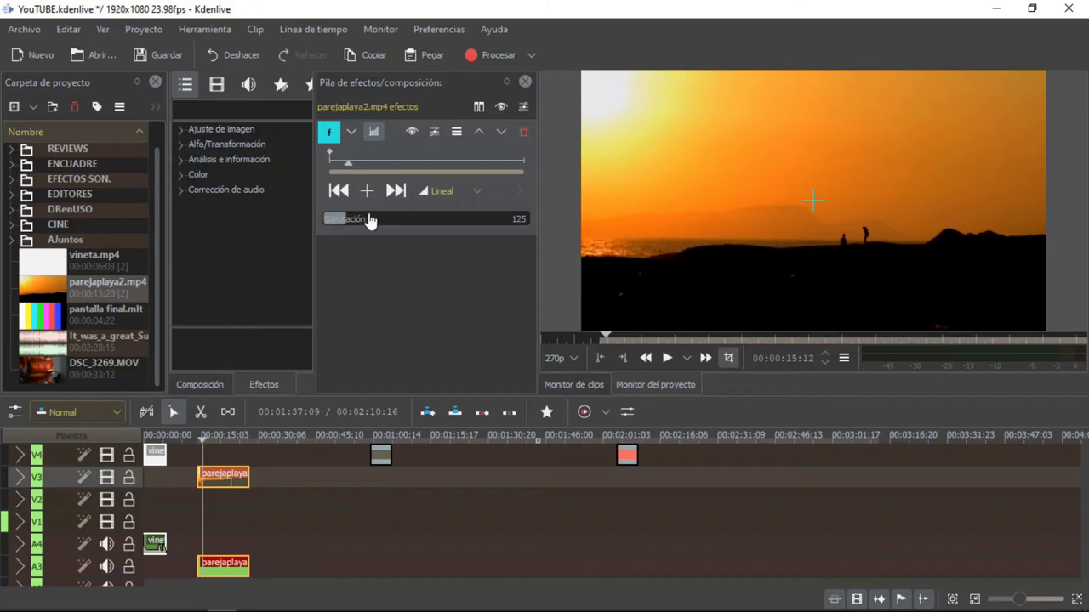
# Set the Saturación effect's first keyframe to Suave interpolation
pyautogui.click(331, 160)
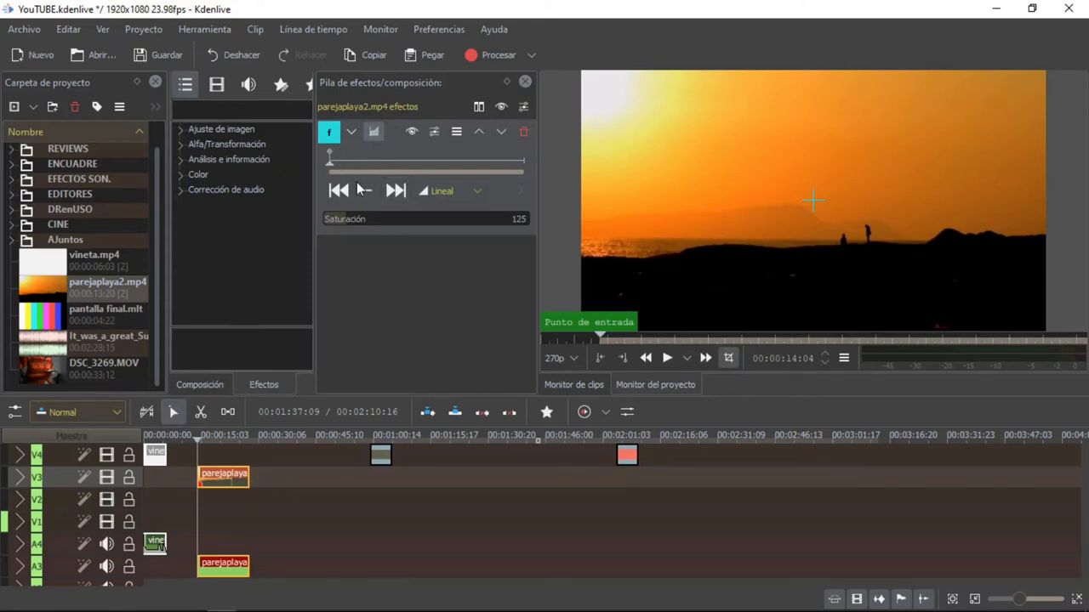
pyautogui.click(476, 192)
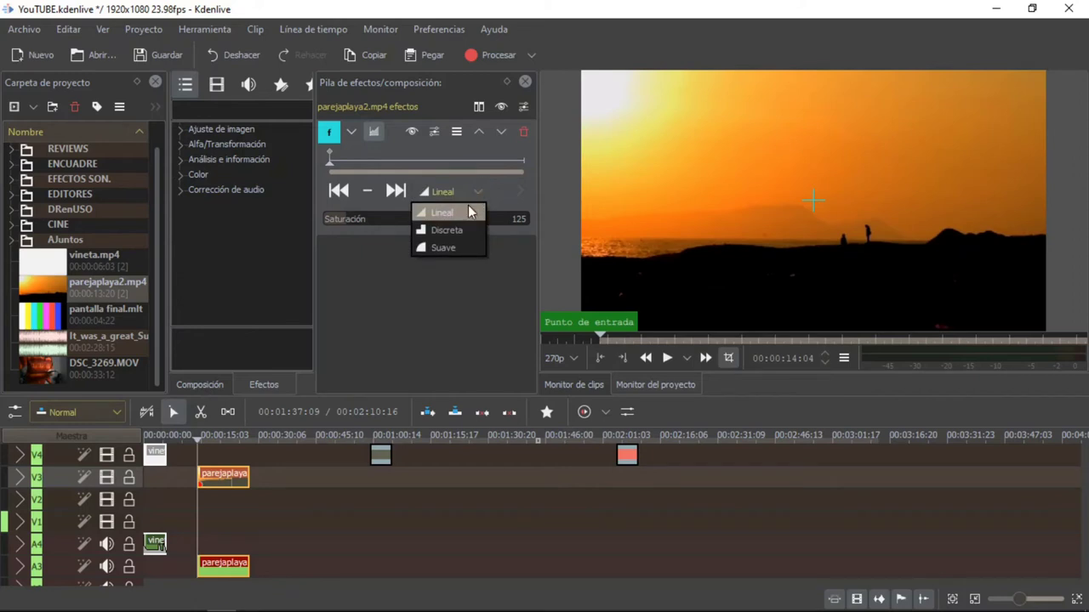
pyautogui.click(434, 247)
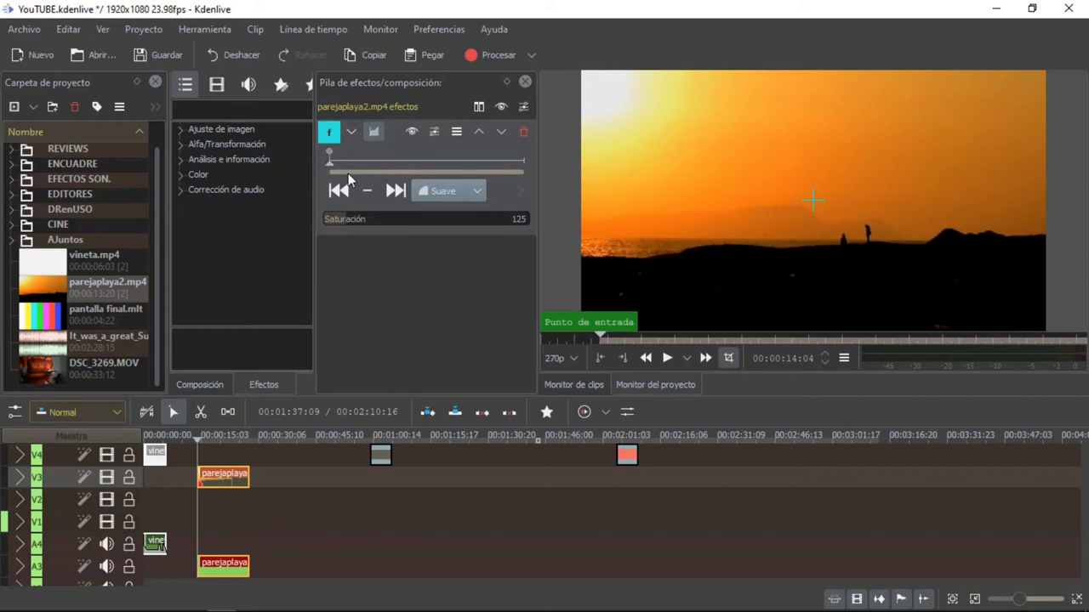
pyautogui.click(330, 158)
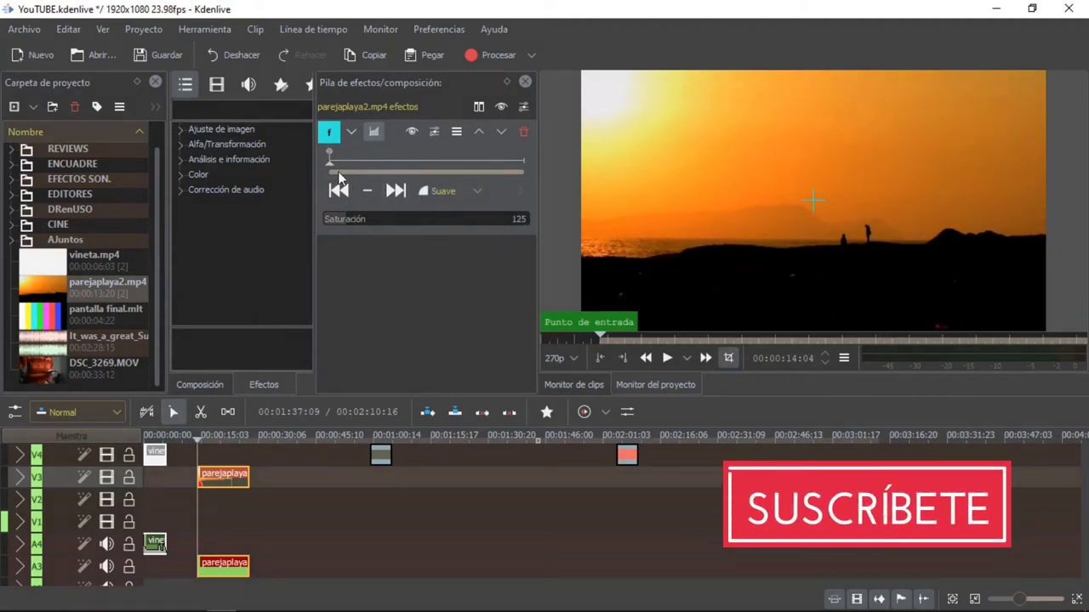
# Add a second Saturación keyframe at 00:00:24:13 with Suave interpolation and a saturation of 50
pyautogui.moveTo(330, 164); pyautogui.dragTo(477, 169)
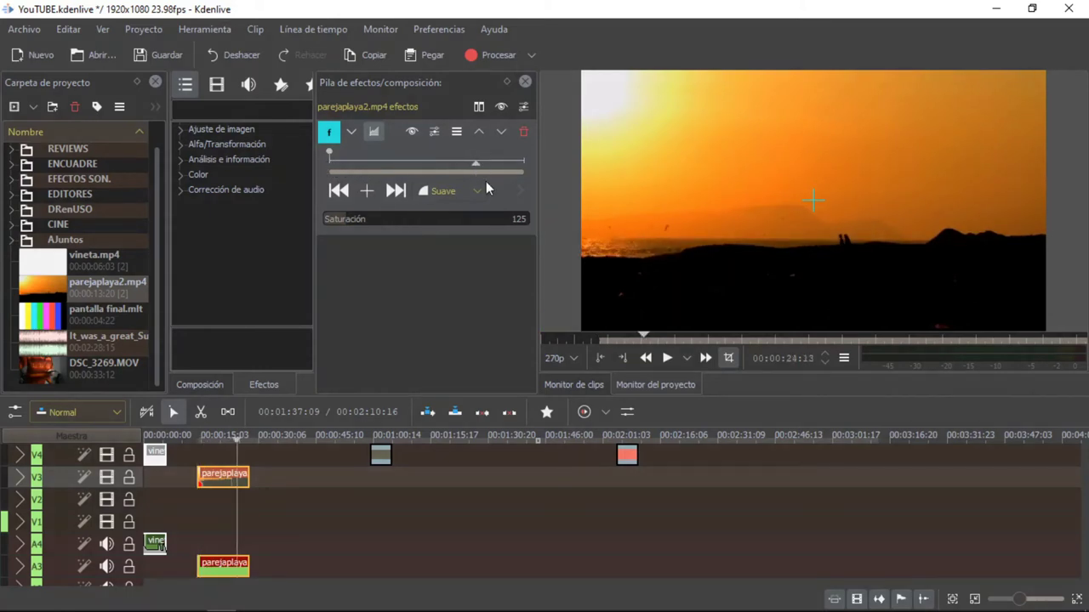
pyautogui.click(367, 192)
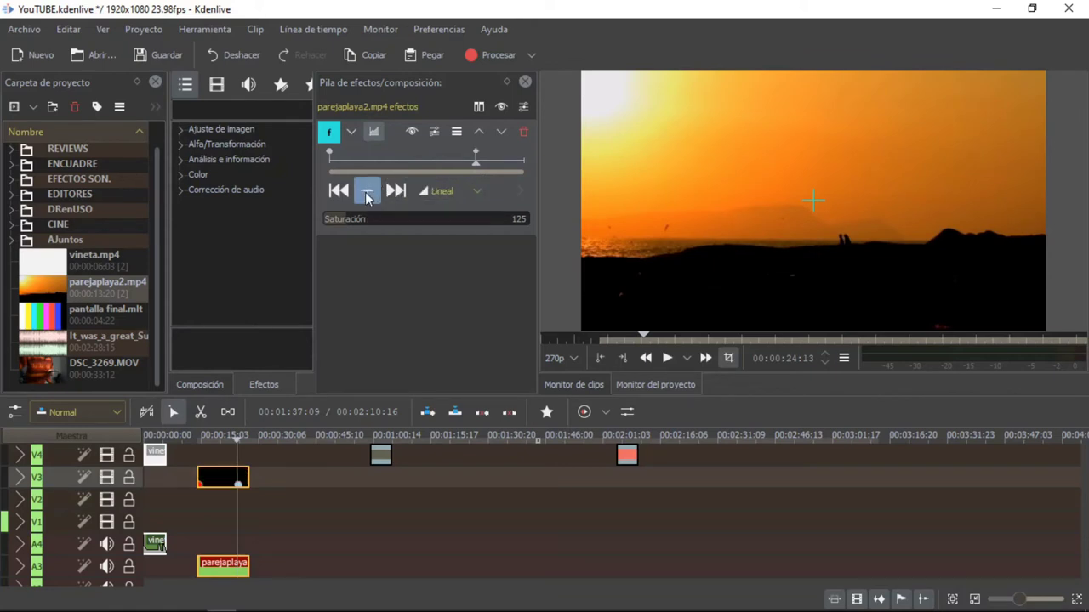
pyautogui.click(474, 191)
pyautogui.click(456, 248)
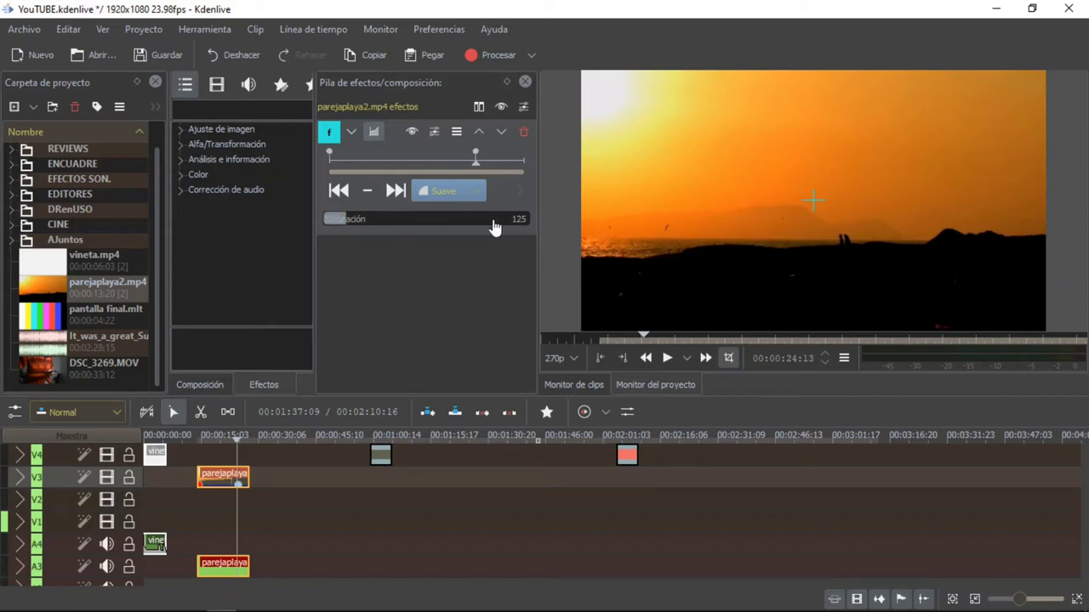
pyautogui.click(336, 222)
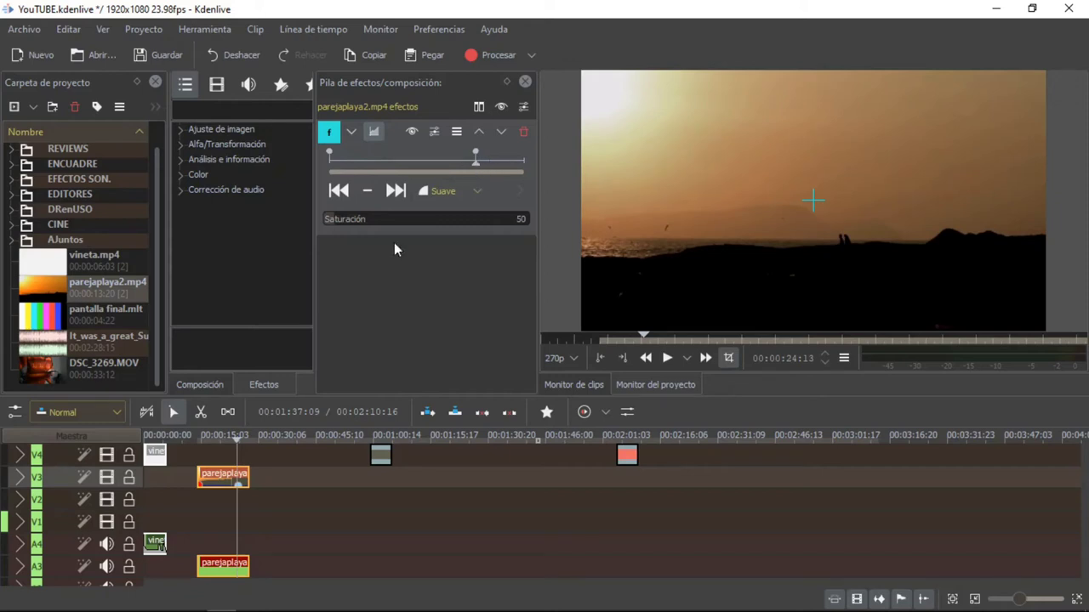
# Play the clip from its first keyframe and compare the saturation at both keyframes
pyautogui.click(331, 159)
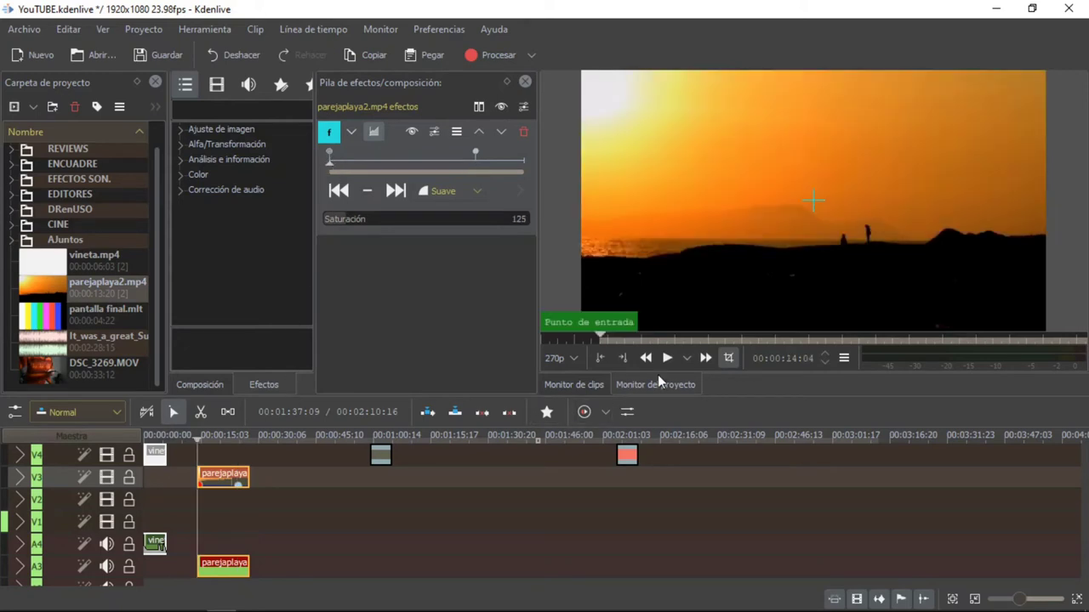
pyautogui.click(666, 360)
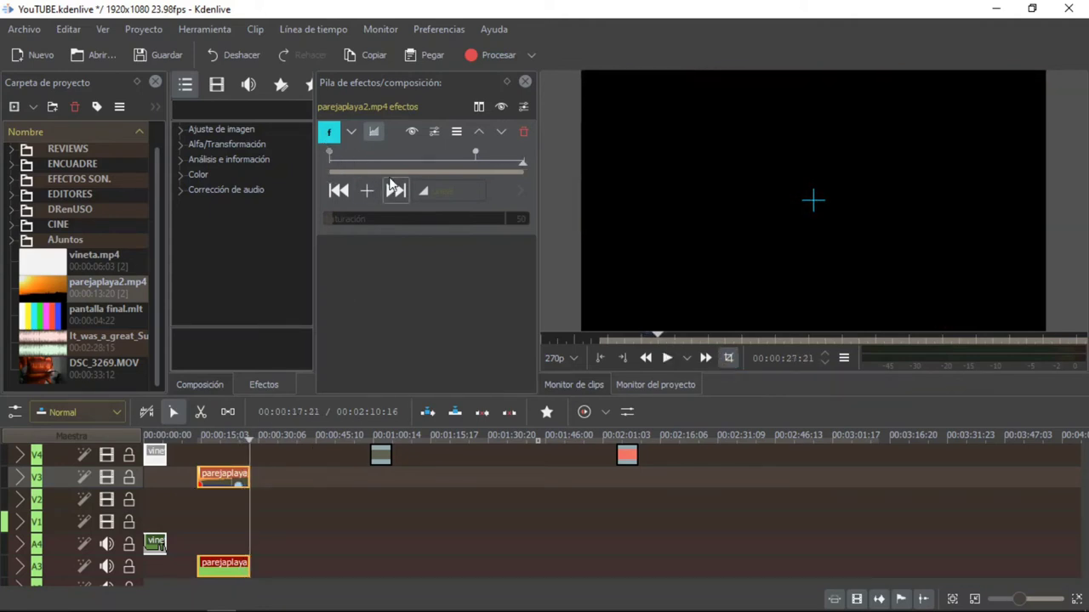
pyautogui.click(476, 156)
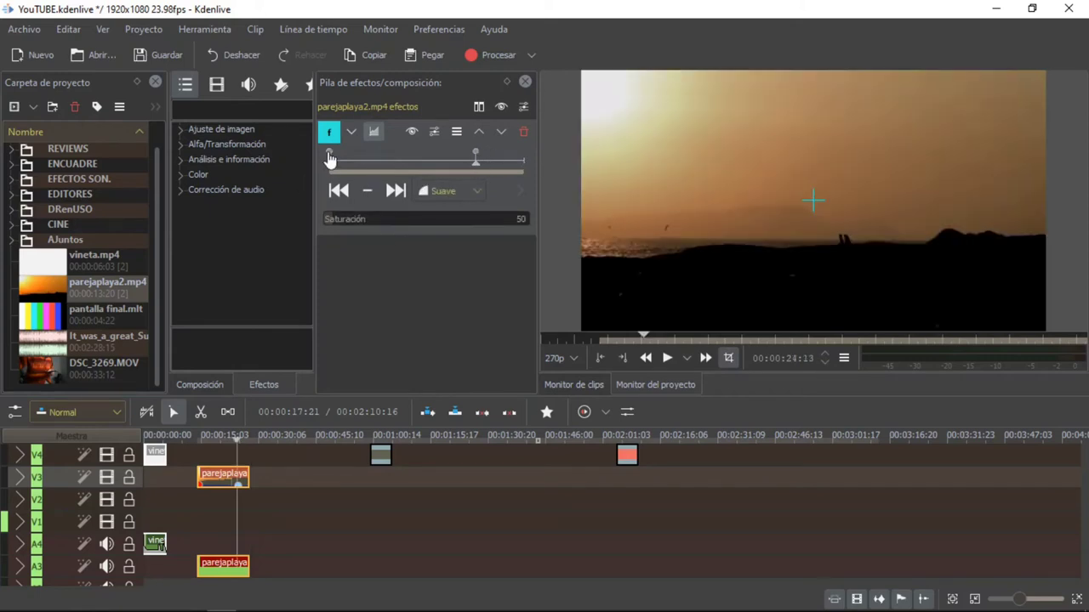
pyautogui.click(329, 154)
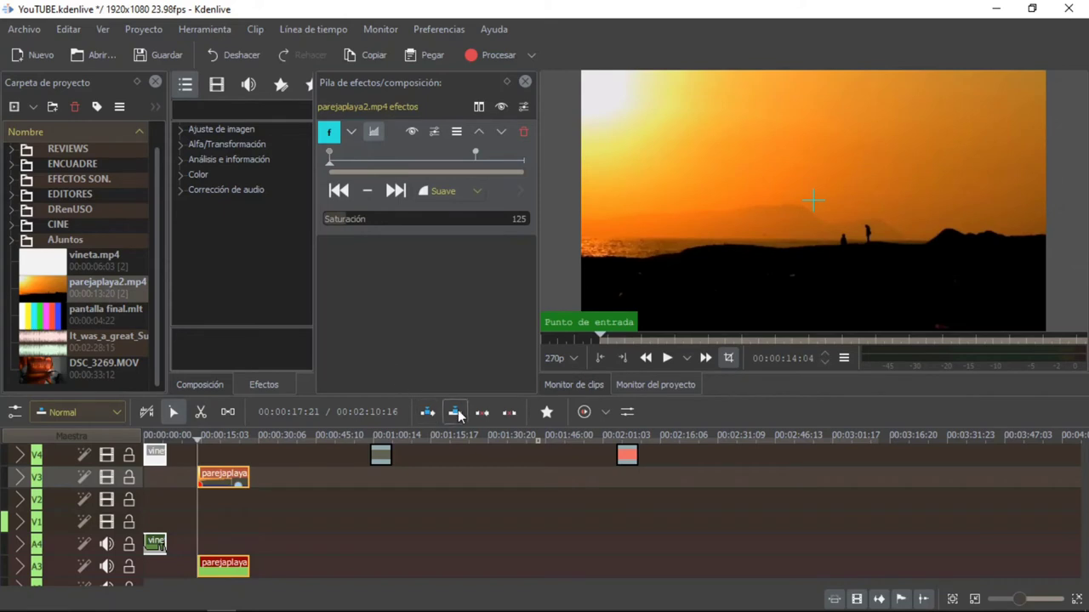
# Add the Transformación effect to the parejaplaya2.mp4 clip and remove the Saturación effect from its stack
pyautogui.click(546, 411)
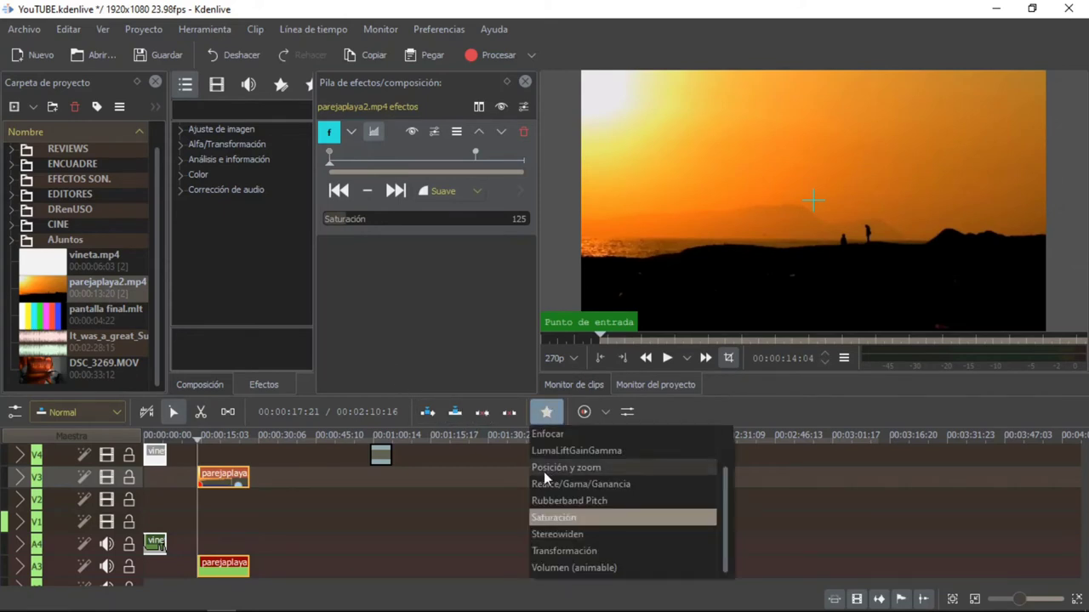
pyautogui.click(581, 553)
pyautogui.click(352, 134)
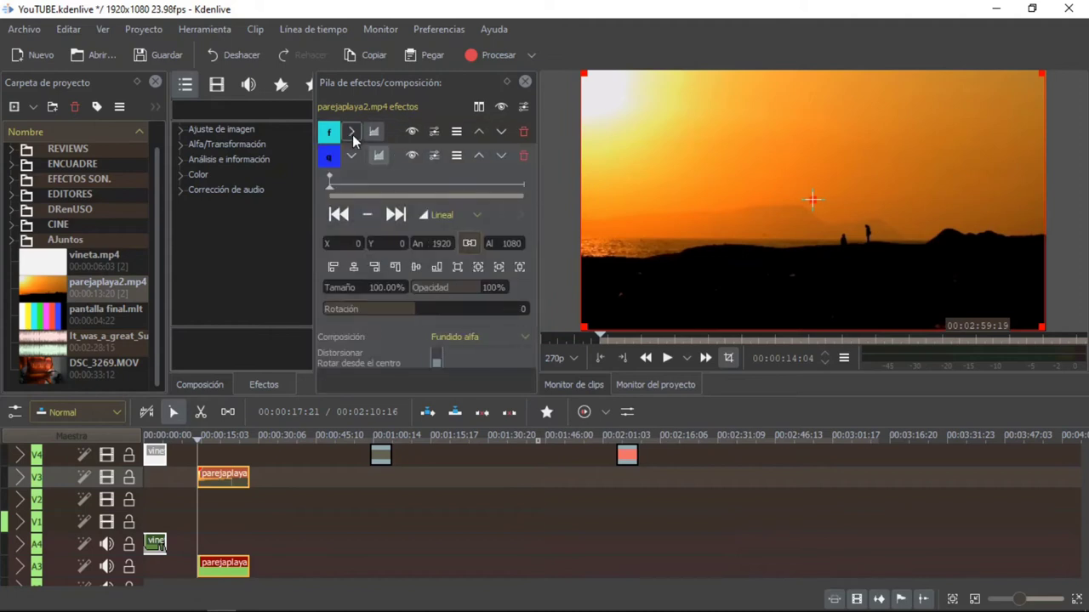
pyautogui.click(411, 131)
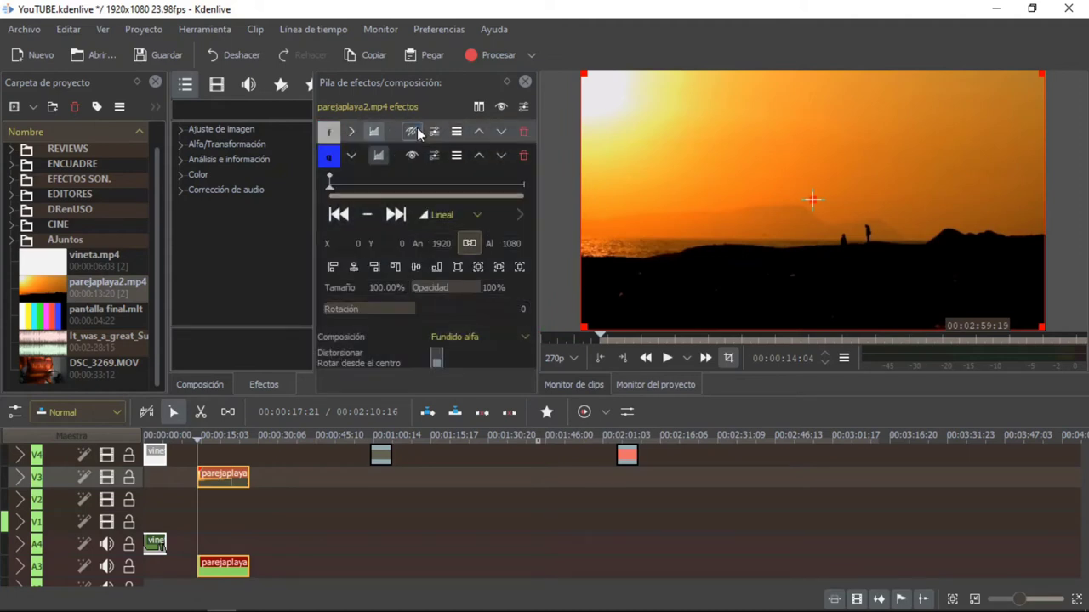
pyautogui.click(524, 131)
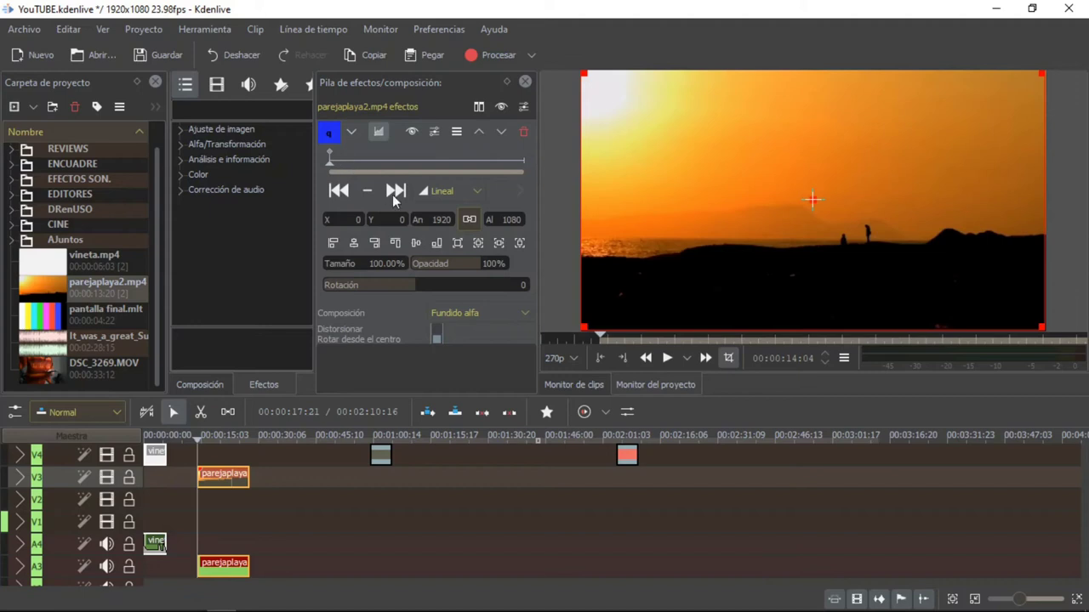
# Set the first Transformación keyframe to Suave and add a Suave keyframe at 00:00:25:08 with 20% opacity
pyautogui.click(438, 191)
pyautogui.click(444, 246)
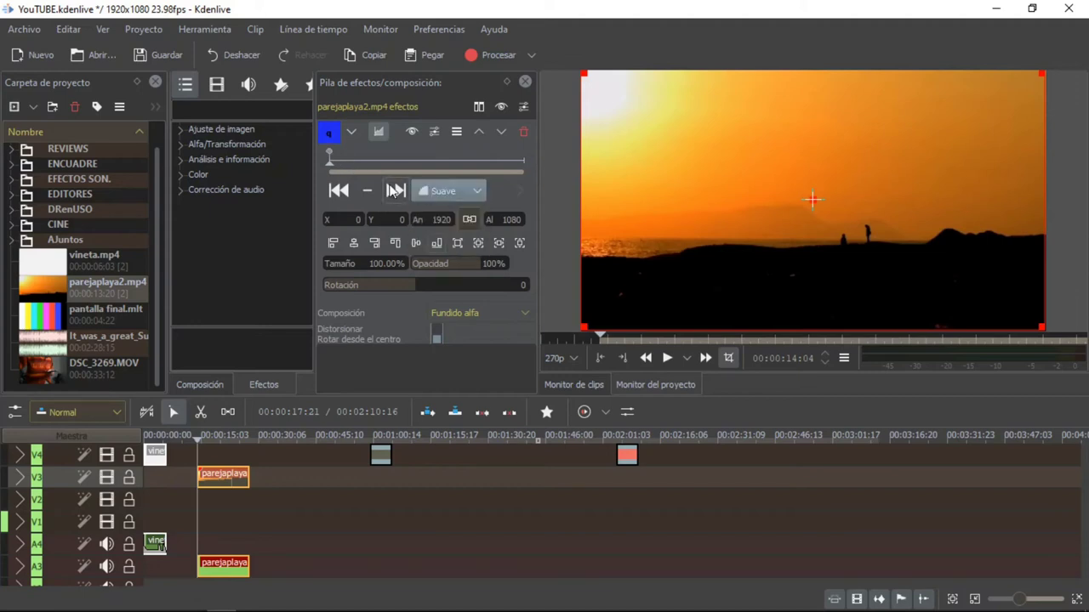
pyautogui.click(482, 162)
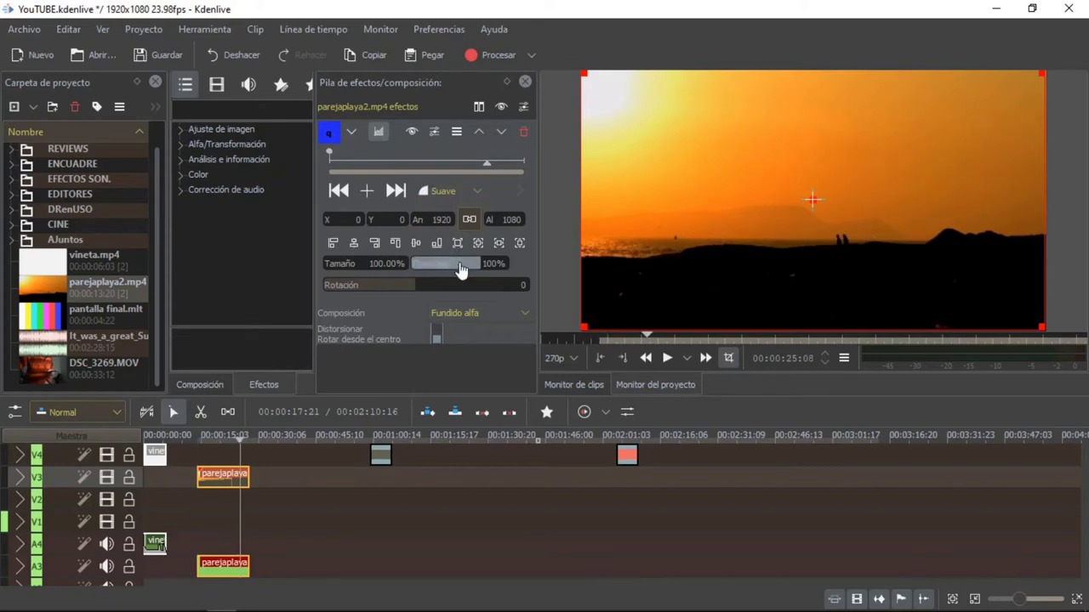
pyautogui.click(371, 193)
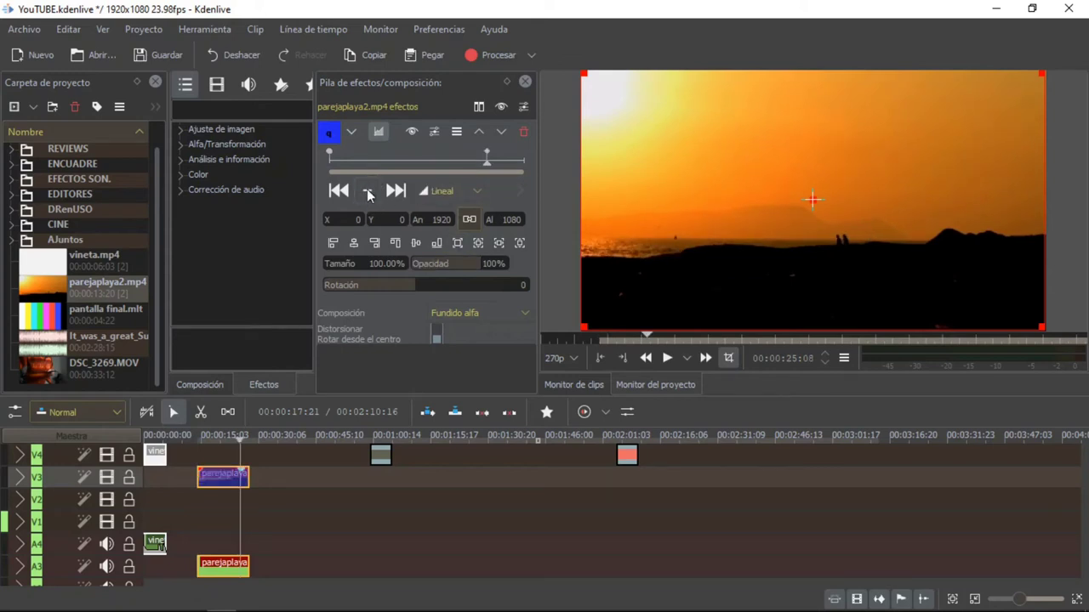
pyautogui.click(442, 191)
pyautogui.click(457, 247)
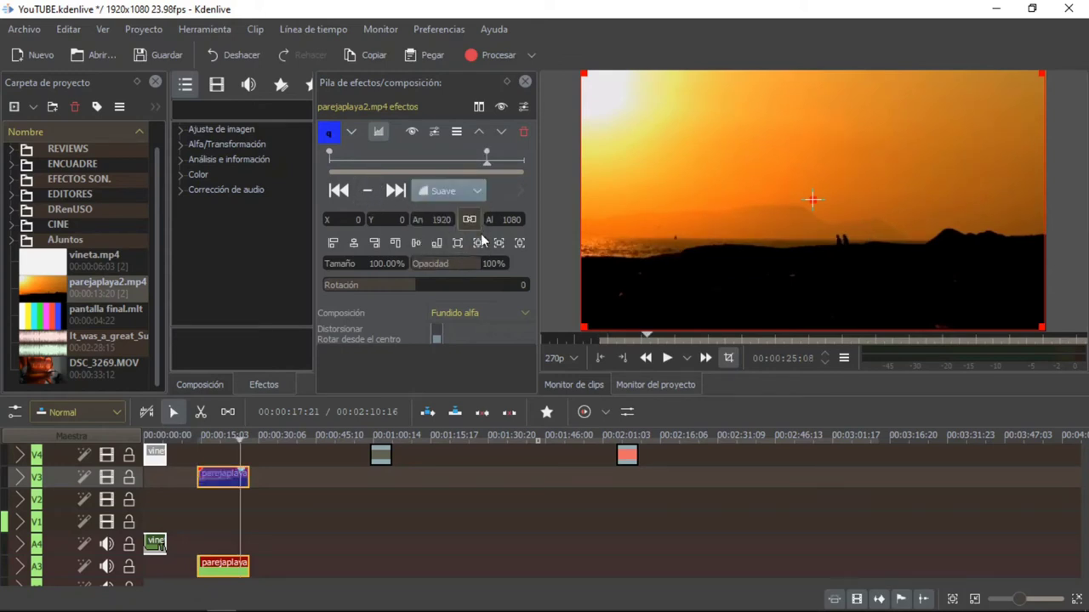
pyautogui.moveTo(460, 266); pyautogui.dragTo(427, 270)
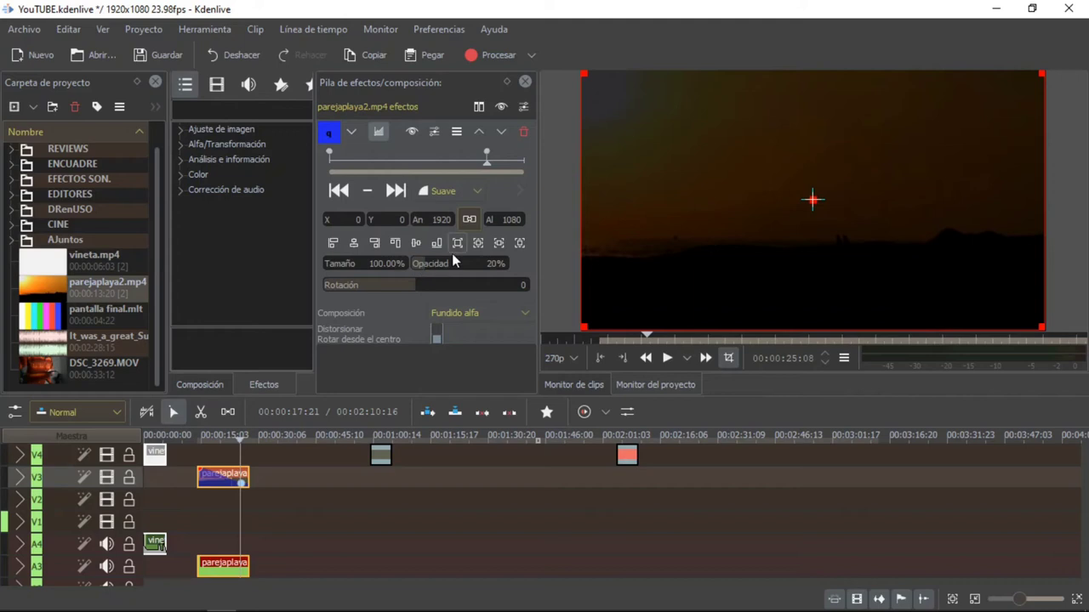
# Add an intermediate Transformación keyframe at 00:00:18:15 with Suave interpolation and 80% opacity
pyautogui.click(392, 159)
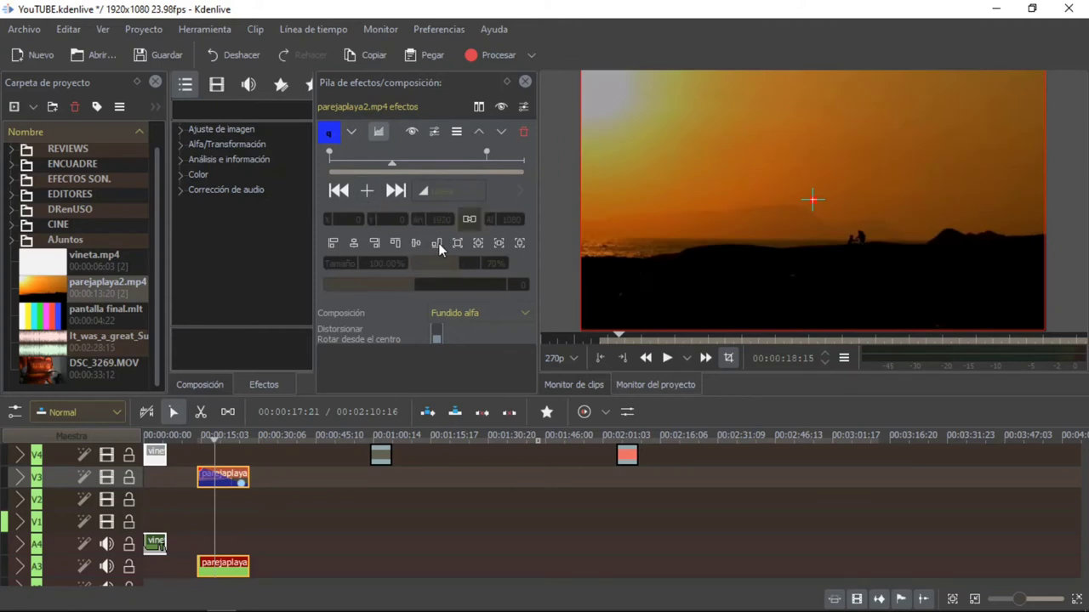
pyautogui.moveTo(394, 166); pyautogui.dragTo(376, 165)
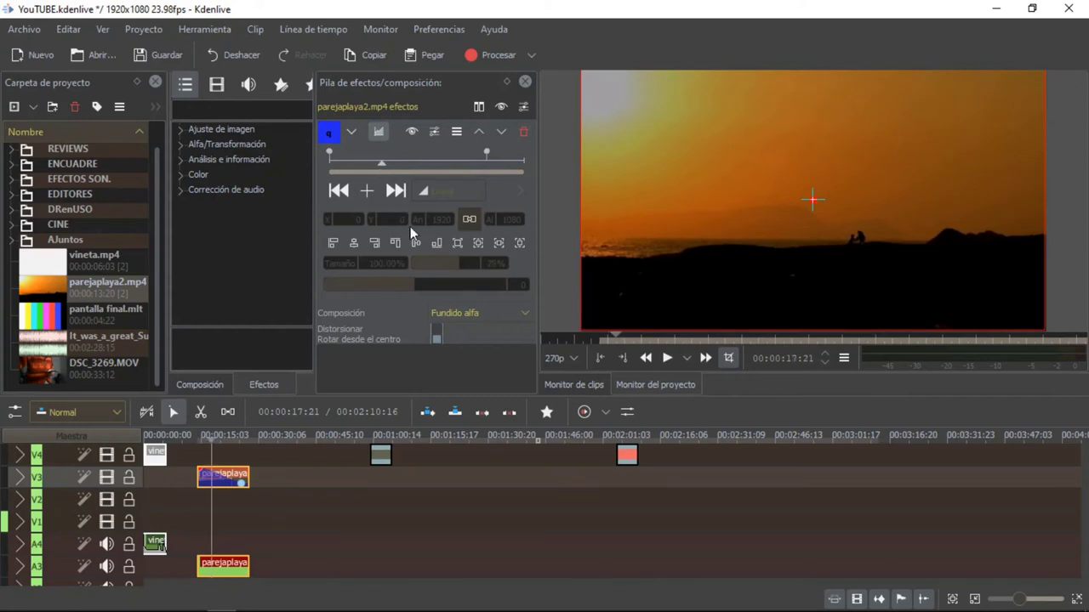
pyautogui.moveTo(383, 168); pyautogui.dragTo(395, 166)
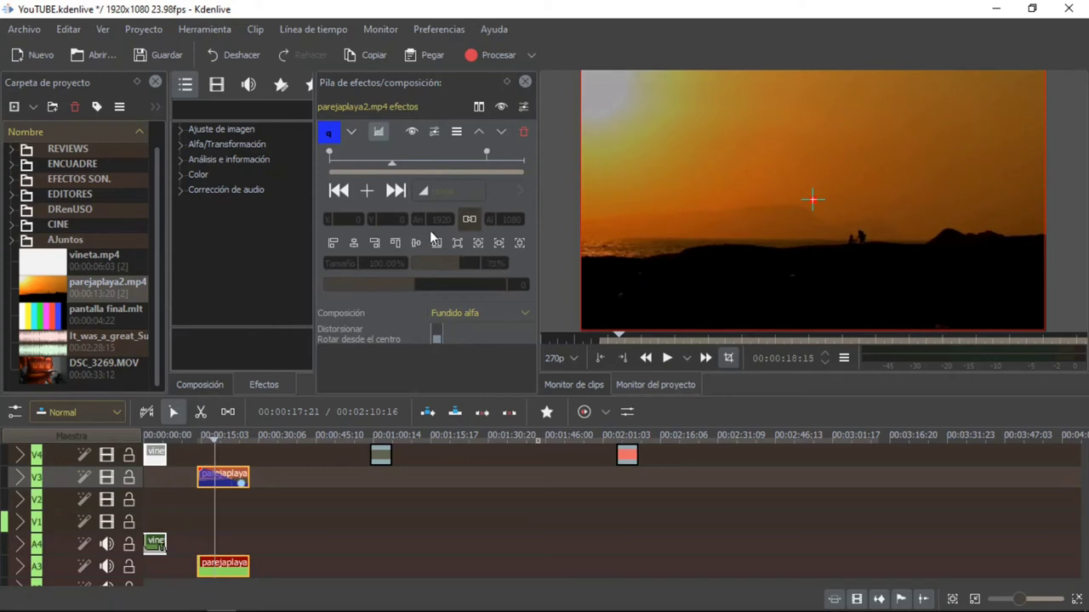
pyautogui.click(366, 192)
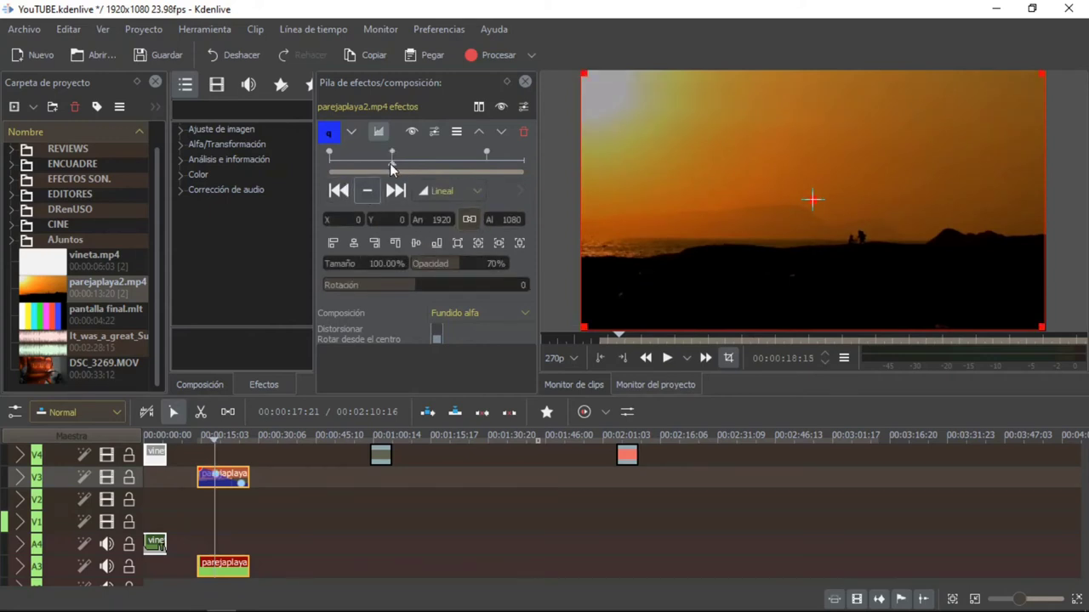
pyautogui.click(466, 192)
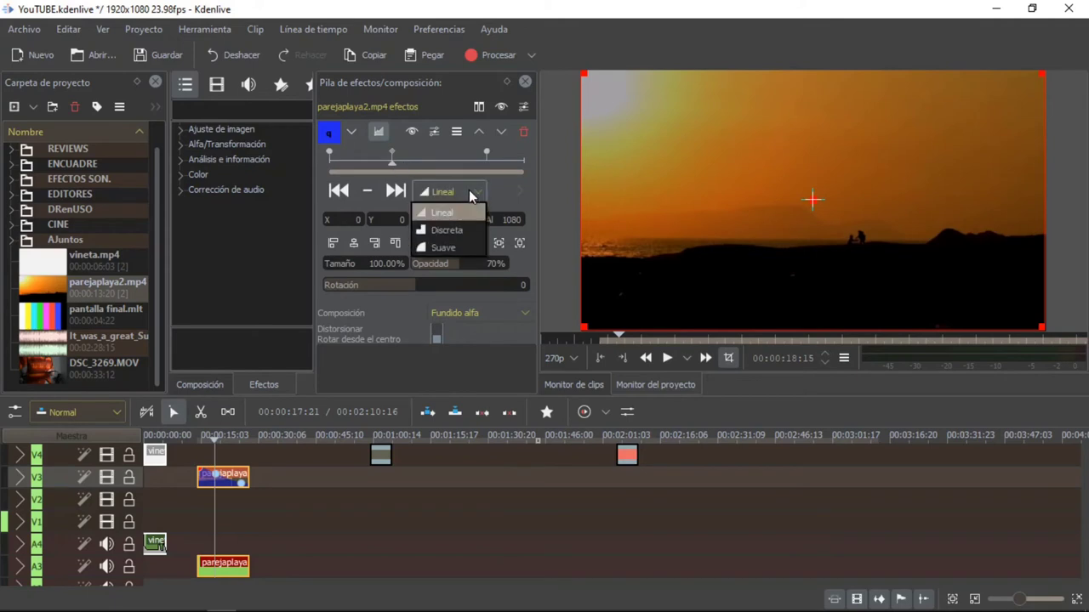
pyautogui.click(457, 247)
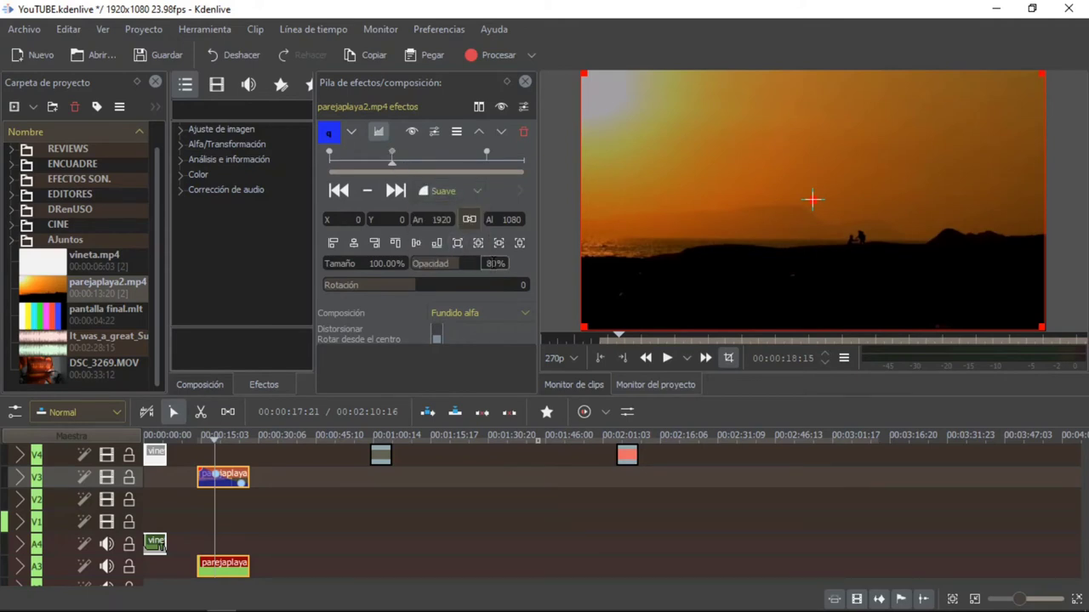
pyautogui.click(392, 156)
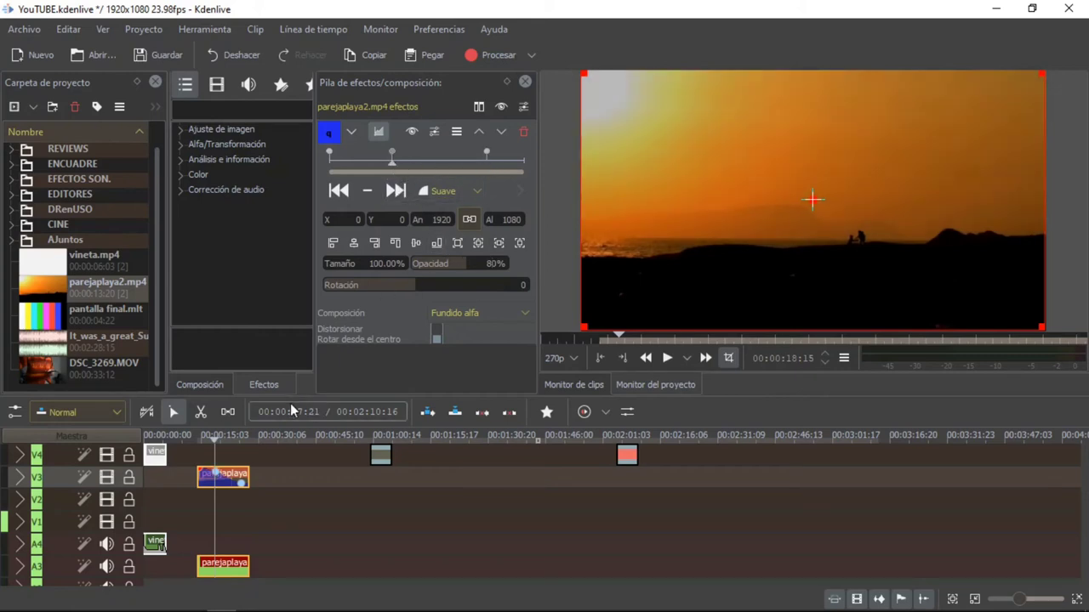
# Play the parejaplaya2.mp4 clip from its start at 00:00:14:01 and watch the opacity animation through to the end
pyautogui.click(197, 436)
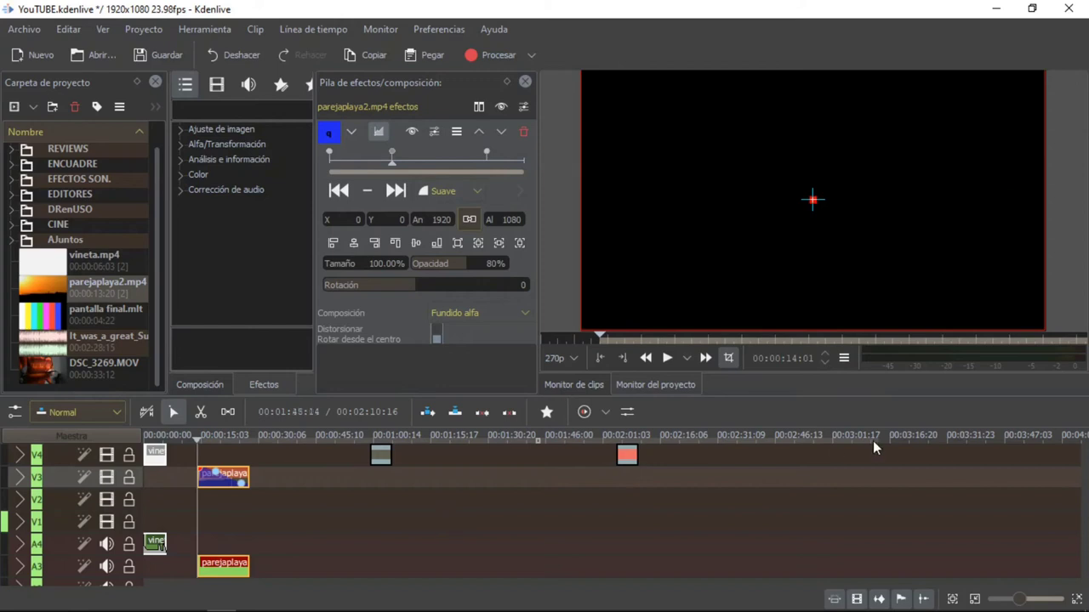
pyautogui.moveTo(1021, 602); pyautogui.dragTo(1030, 601)
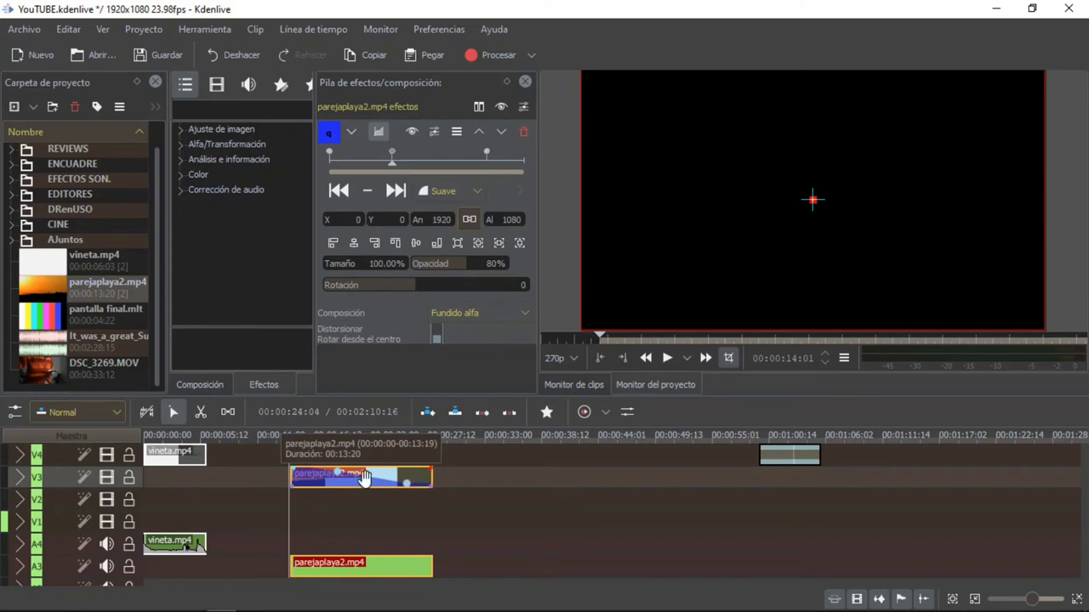
pyautogui.click(667, 358)
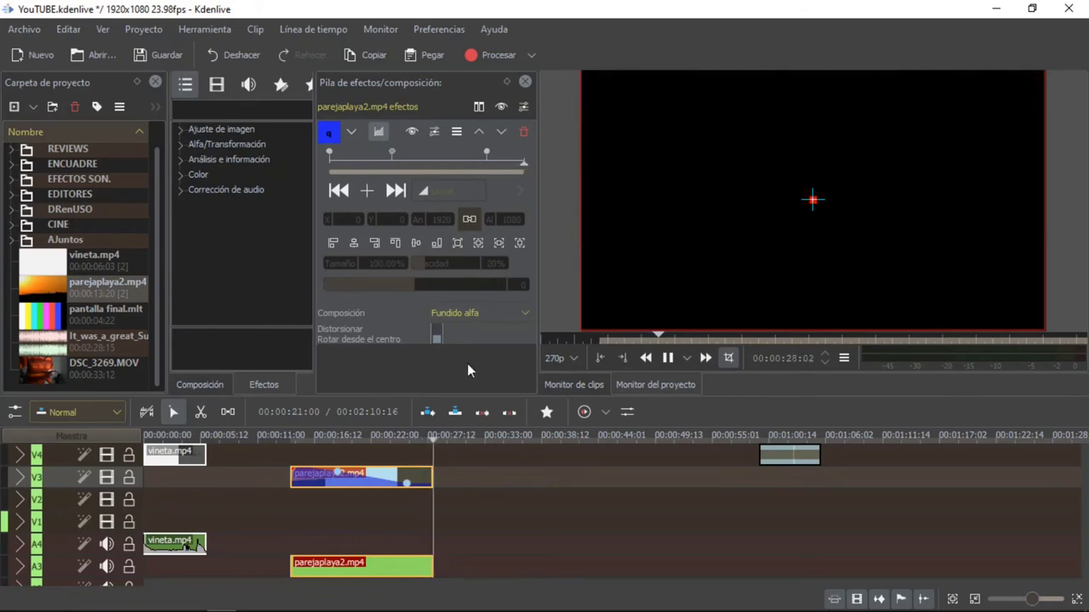
pyautogui.press('space')
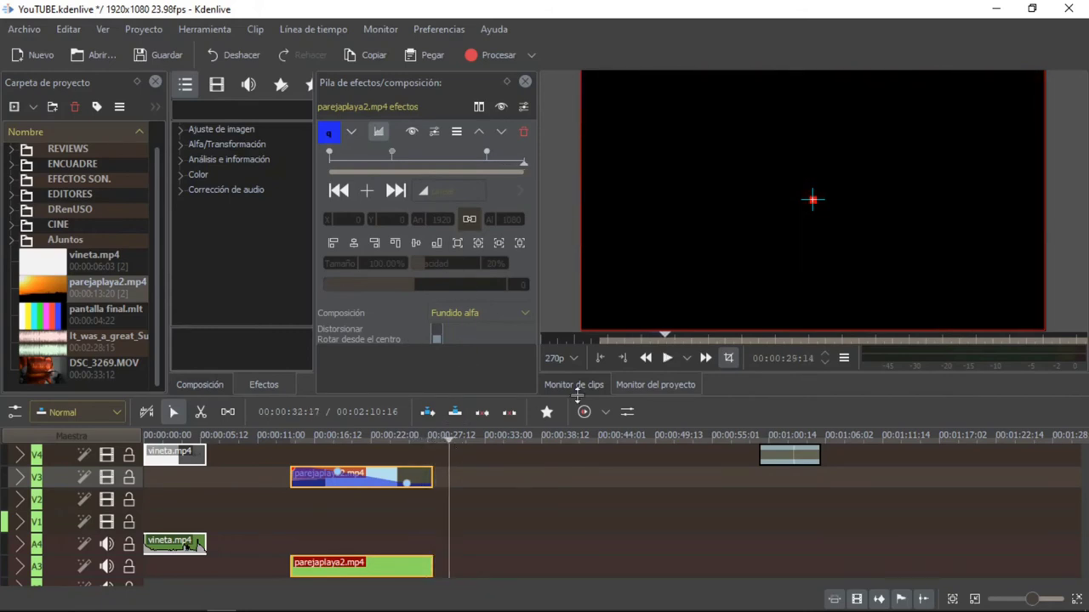
# Add a Lineal Transformación keyframe near the start of the parejaplaya2.mp4 clip, at about 00:00:14:15
pyautogui.click(301, 435)
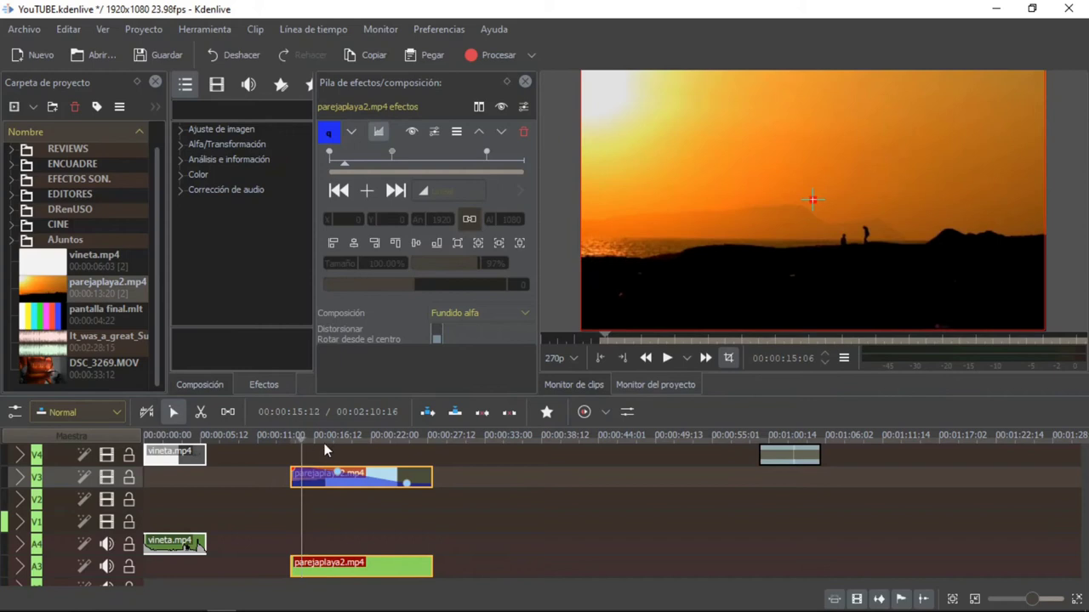
pyautogui.click(295, 436)
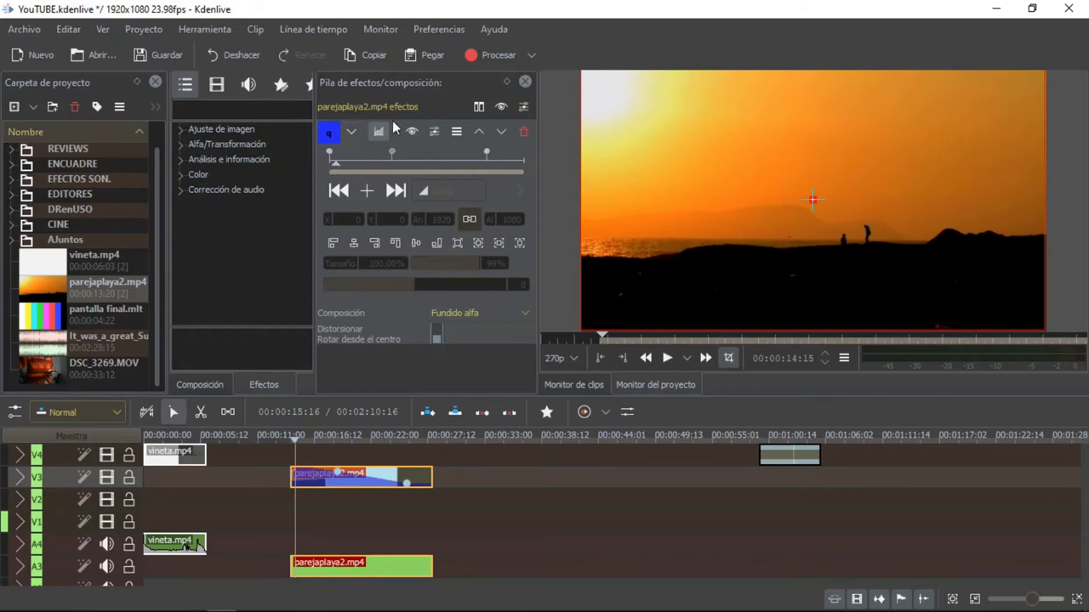
pyautogui.click(367, 190)
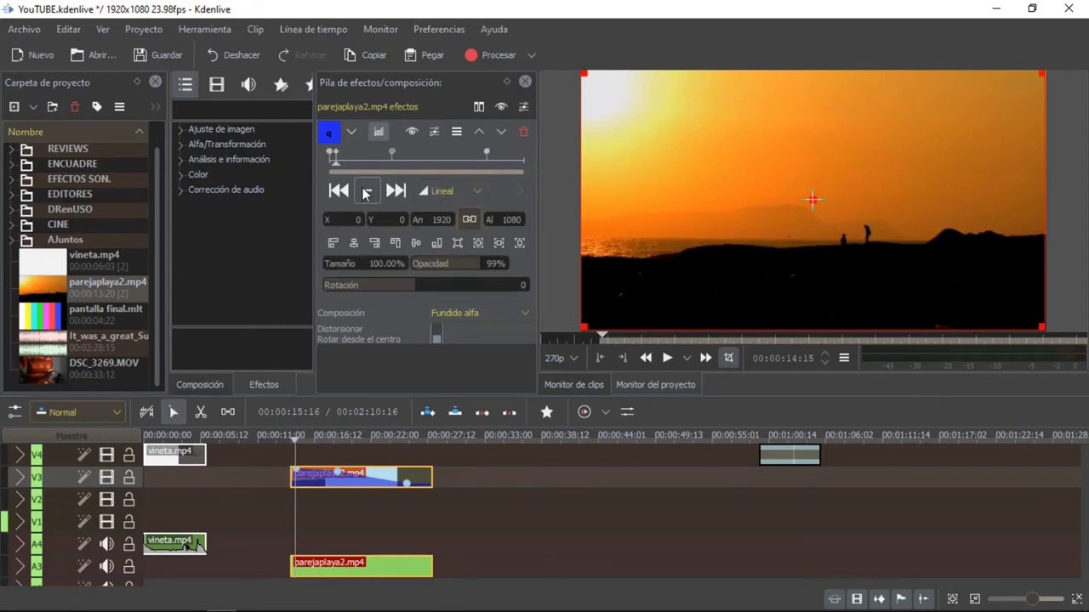
pyautogui.click(334, 156)
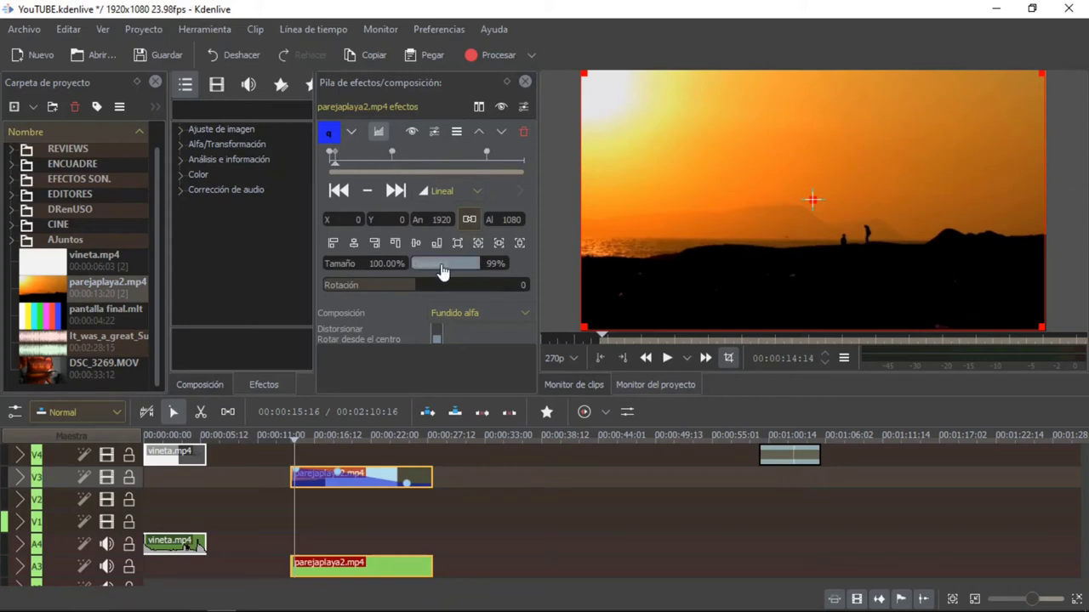
# Try to delete the last Transformación keyframe, at 00:00:25:08, and undo the deletion
pyautogui.click(486, 160)
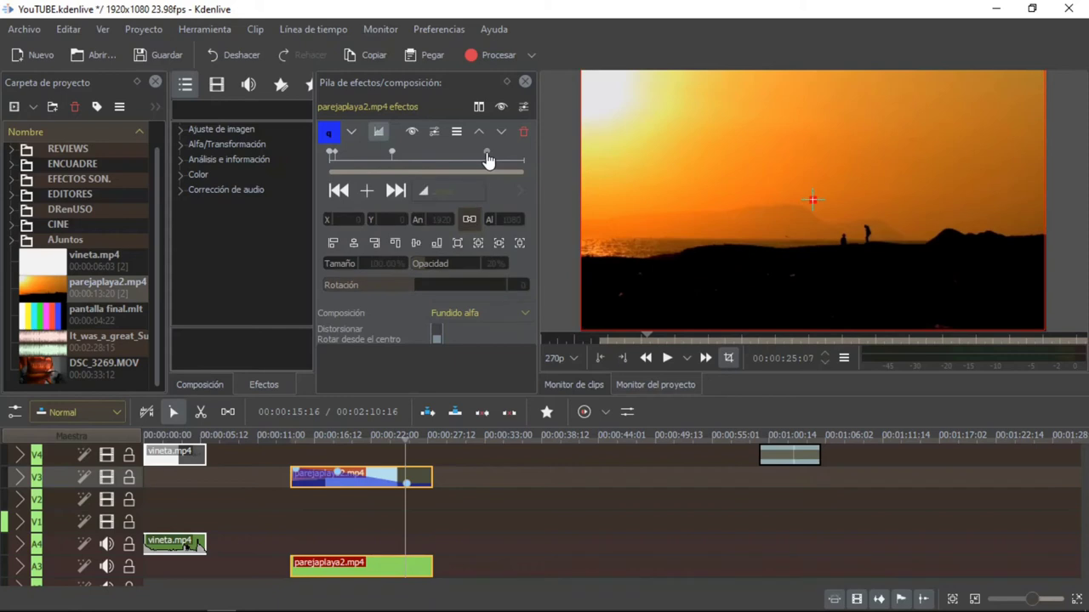
pyautogui.click(487, 159)
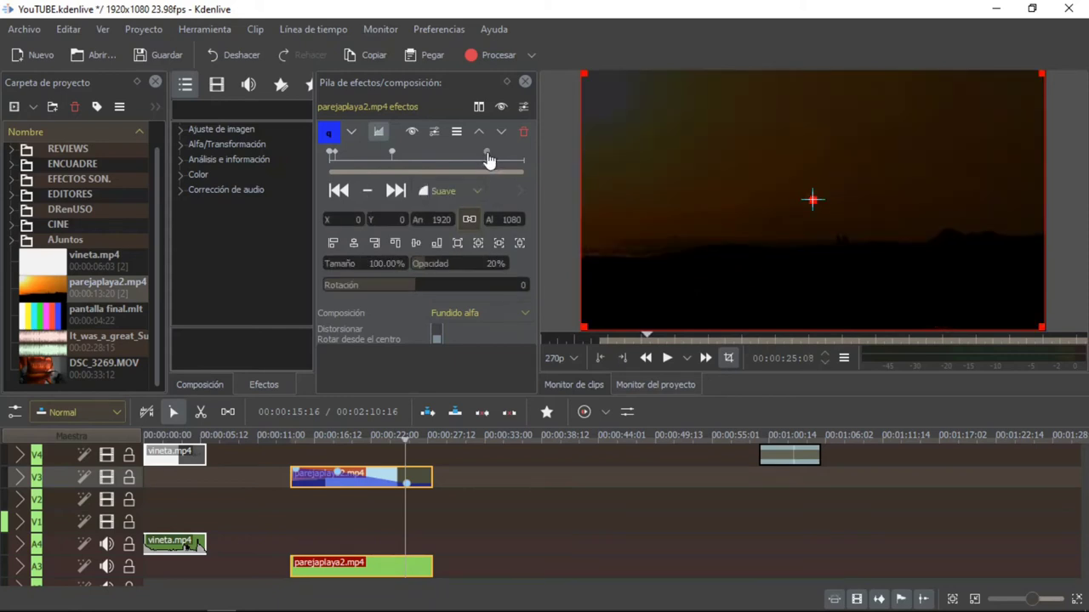
pyautogui.press('Delete')
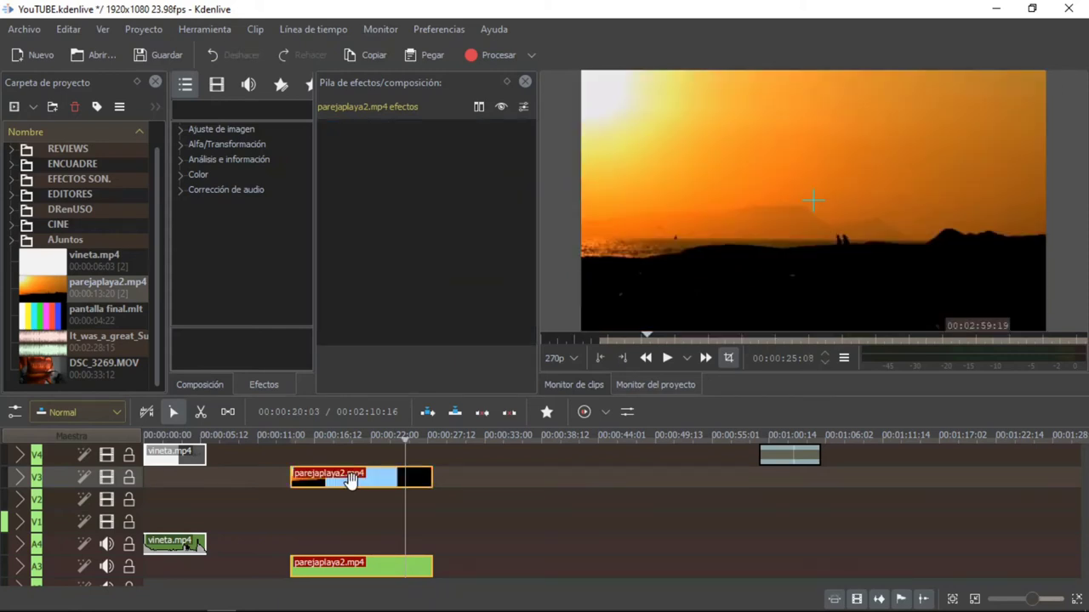
pyautogui.hotkey('ctrl', 'z')
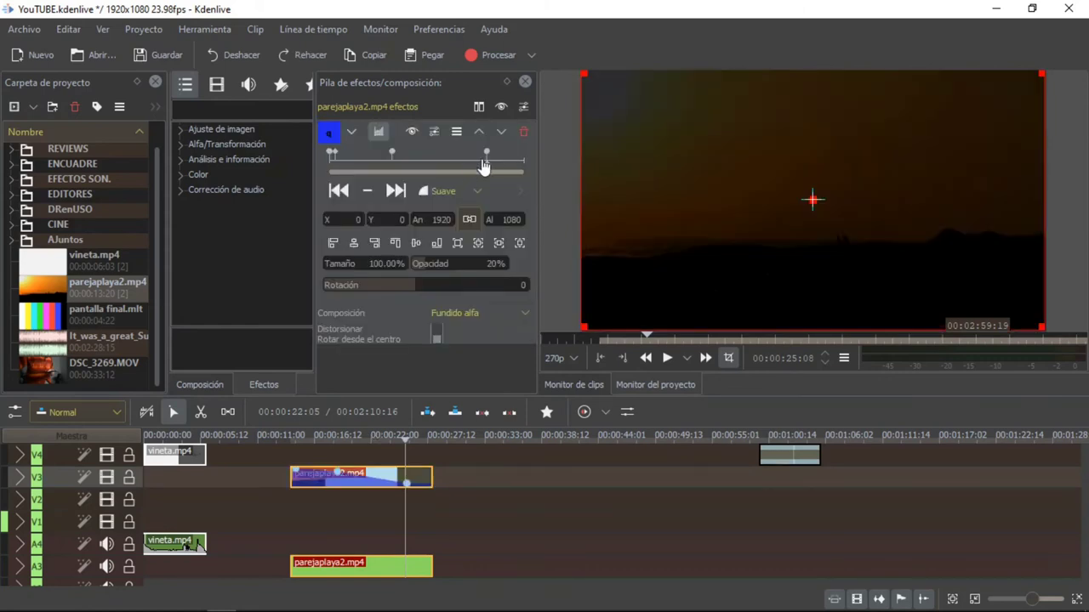
# Remove the last and middle Transformación keyframes and move the Lineal keyframe near the start to 00:00:25:09
pyautogui.doubleClick(486, 155)
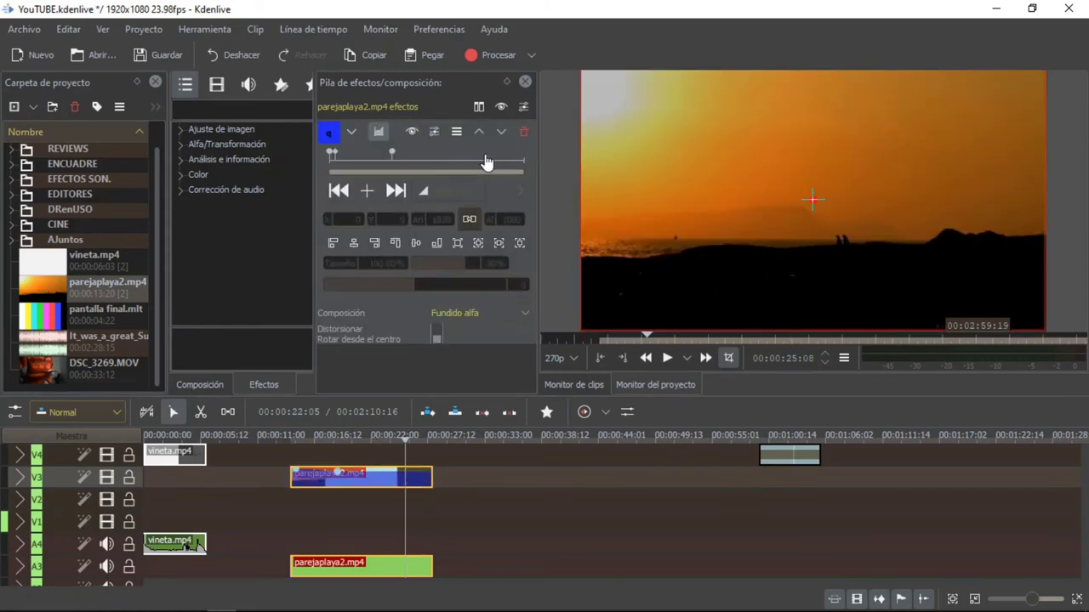
pyautogui.click(392, 157)
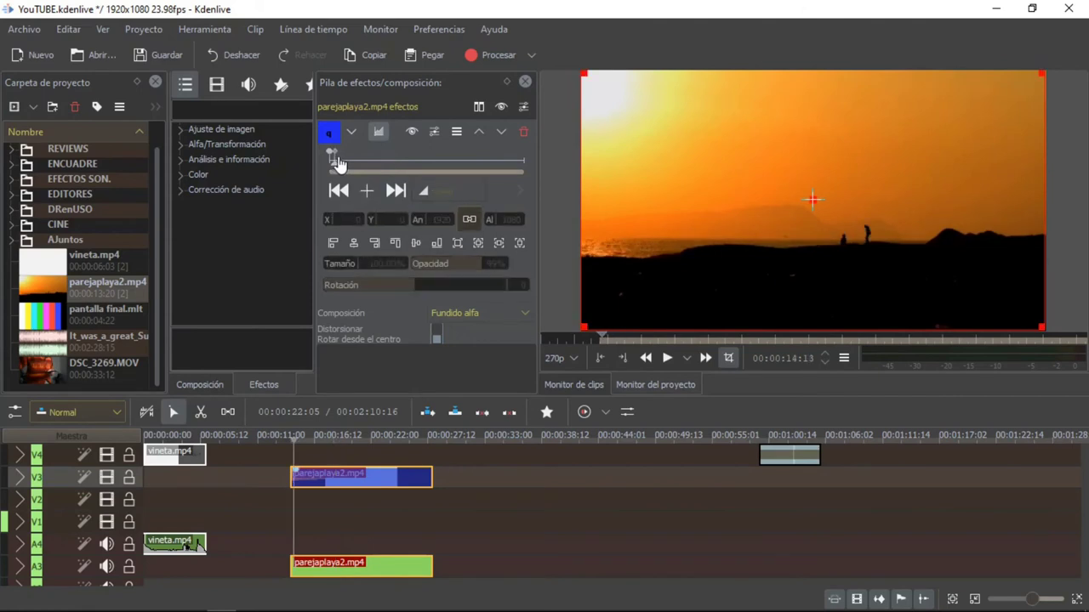
pyautogui.doubleClick(384, 158)
pyautogui.moveTo(404, 167)
pyautogui.mouseDown()
pyautogui.moveTo(506, 167)
pyautogui.moveTo(413, 166)
pyautogui.moveTo(428, 154)
pyautogui.moveTo(488, 160)
pyautogui.mouseUp()
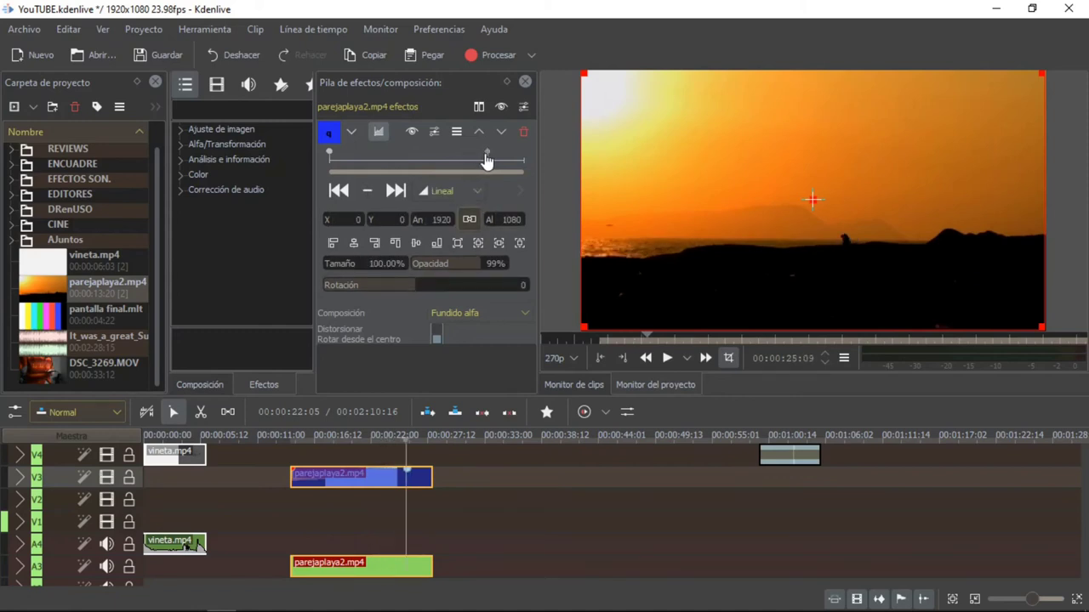
# Remove the Transformación effect from parejaplaya2.mp4 and place It_was_a_great_Summer.mp3 on track A2 at about 00:00:32:15, after the beach clip
pyautogui.click(522, 133)
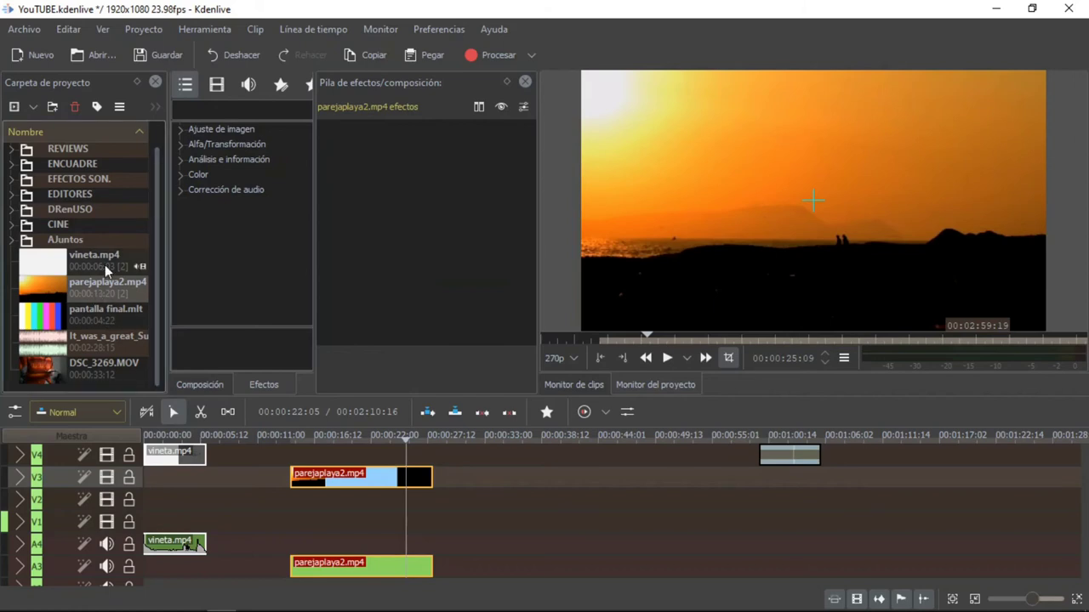
pyautogui.moveTo(109, 344); pyautogui.dragTo(482, 531)
pyautogui.click(489, 438)
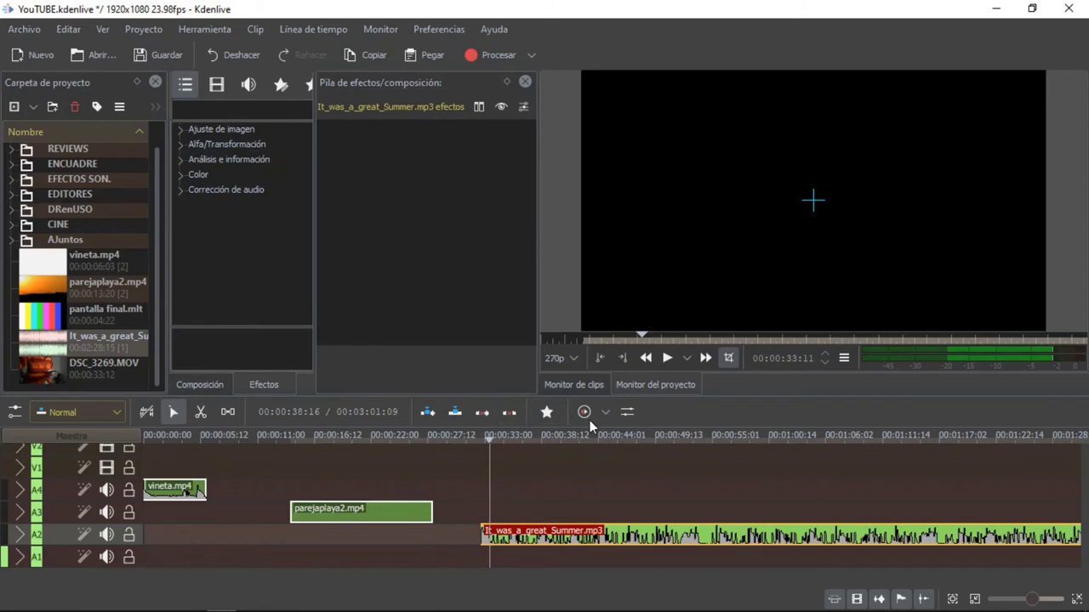
# Lower track A2 to -11.05 dB in the audio mixer and play the start of the music to check the level
pyautogui.click(635, 416)
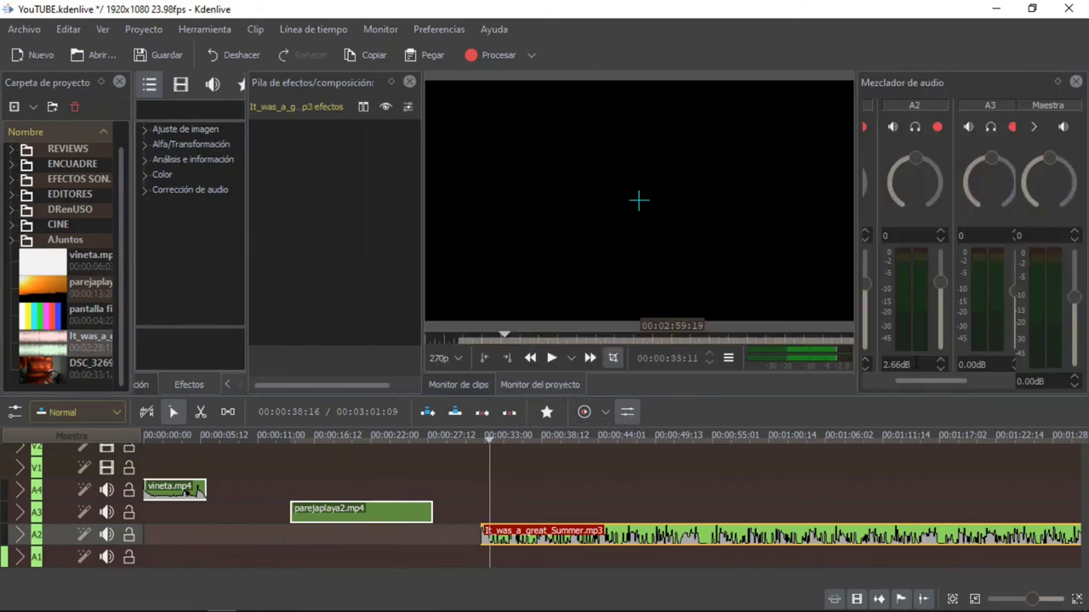
pyautogui.scroll(-5, 942, 365)
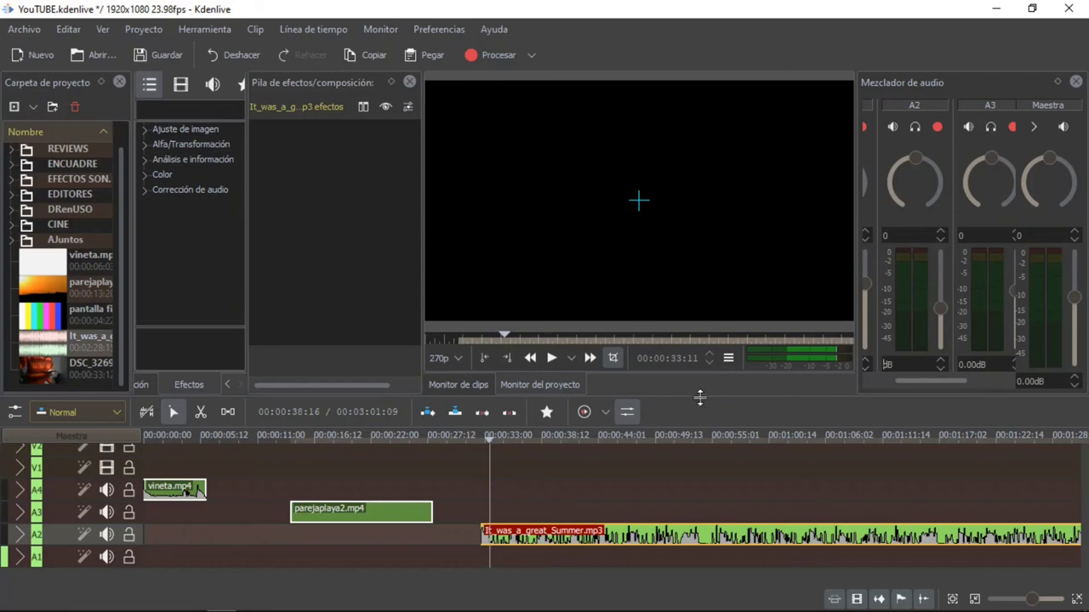
pyautogui.click(643, 520)
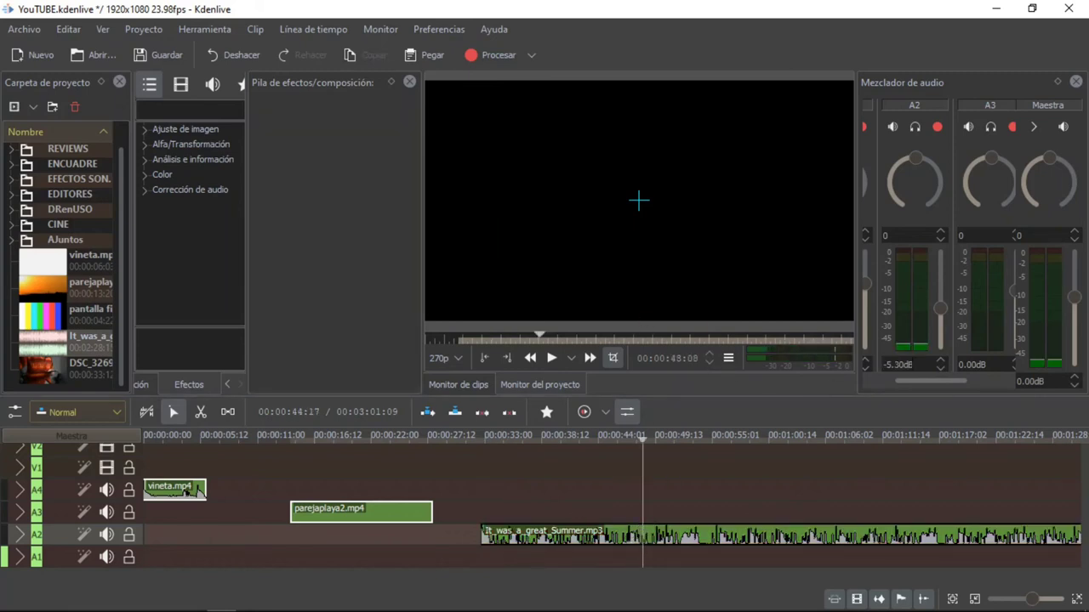
pyautogui.scroll(-5, 940, 365)
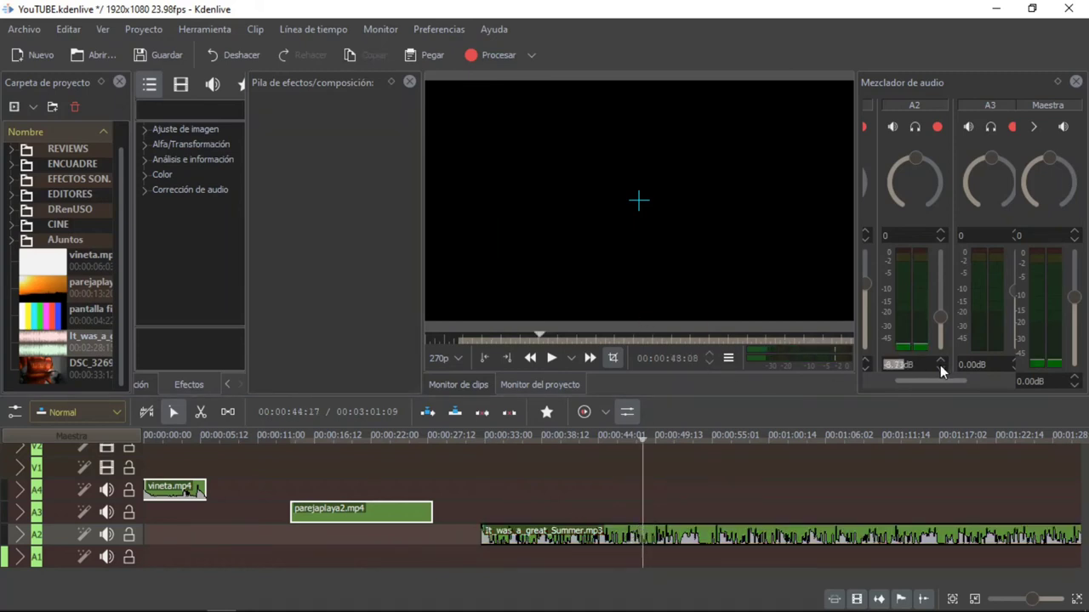
pyautogui.click(472, 437)
pyautogui.press('space')
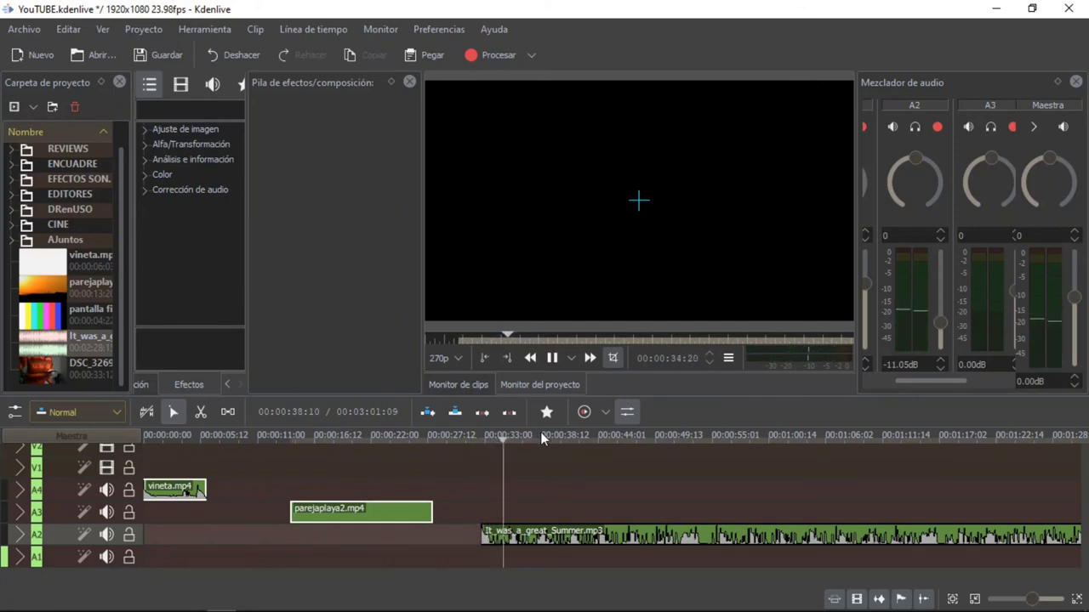
pyautogui.press('space')
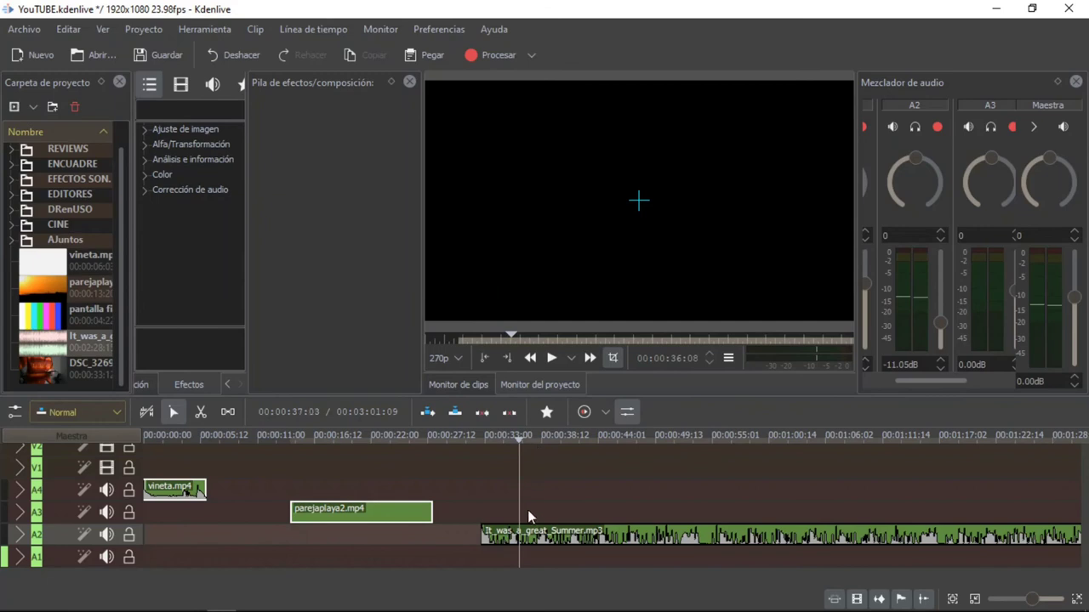
# Search the audio effects for "vol" and add the animatable Volumen effect to the It_was_a_great_Summer.mp3 clip
pyautogui.click(530, 526)
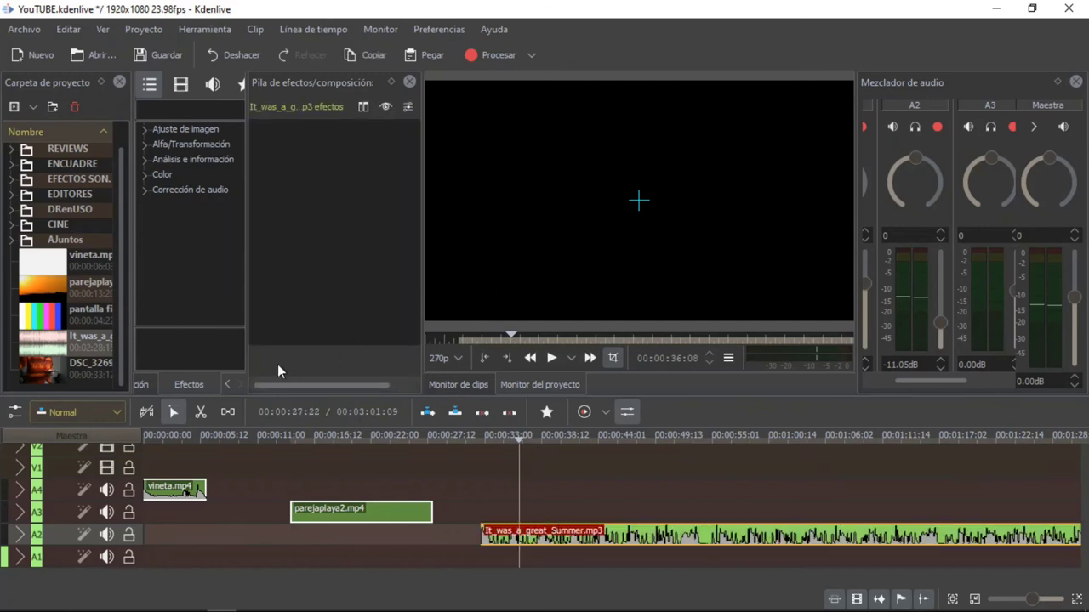
pyautogui.click(212, 85)
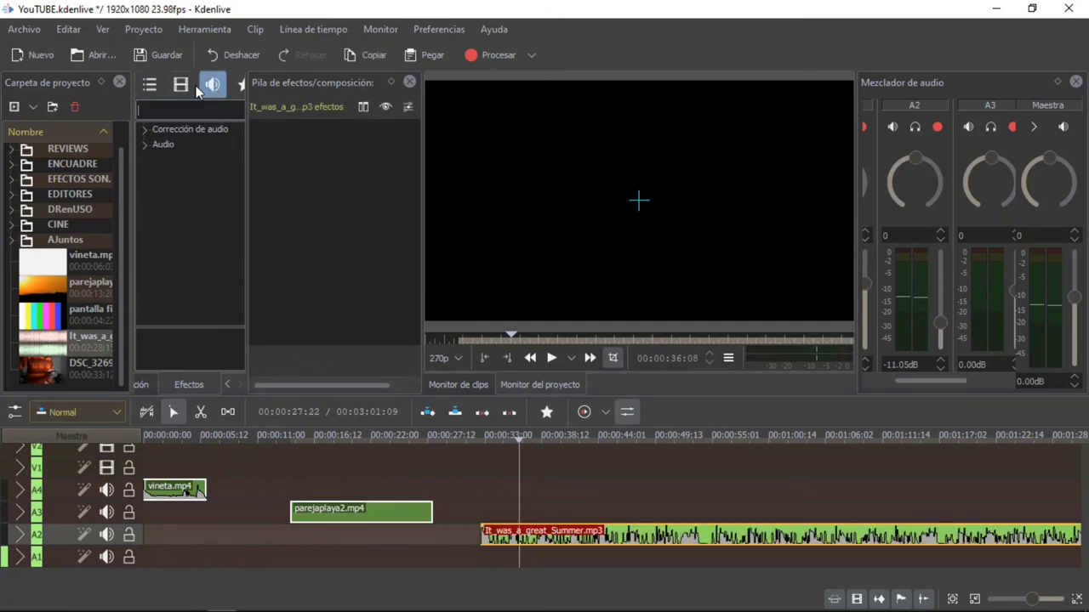
pyautogui.click(176, 113)
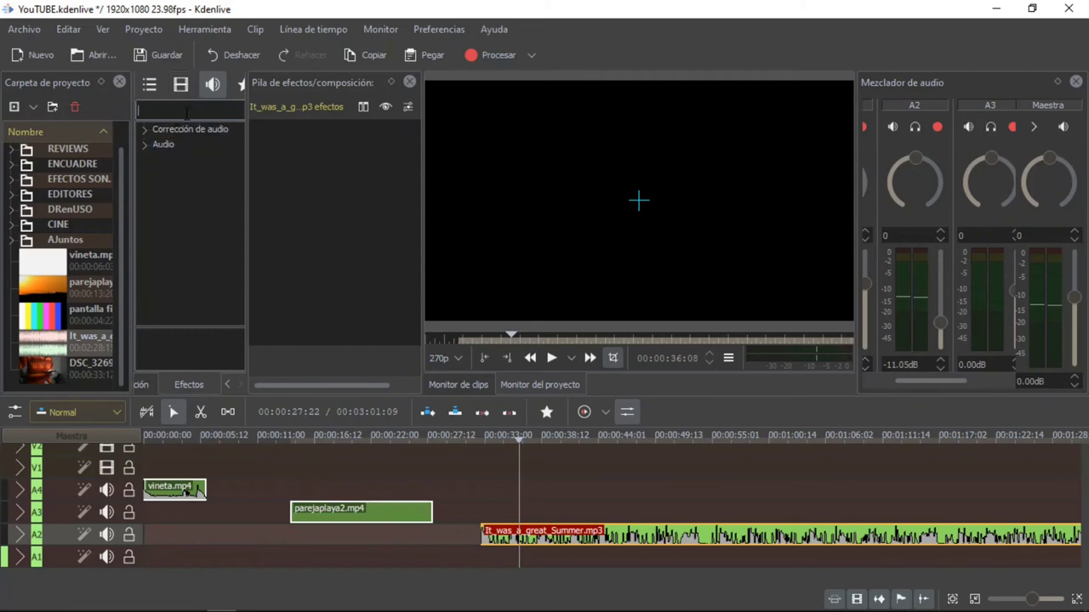
pyautogui.write('vol')
pyautogui.doubleClick(187, 144)
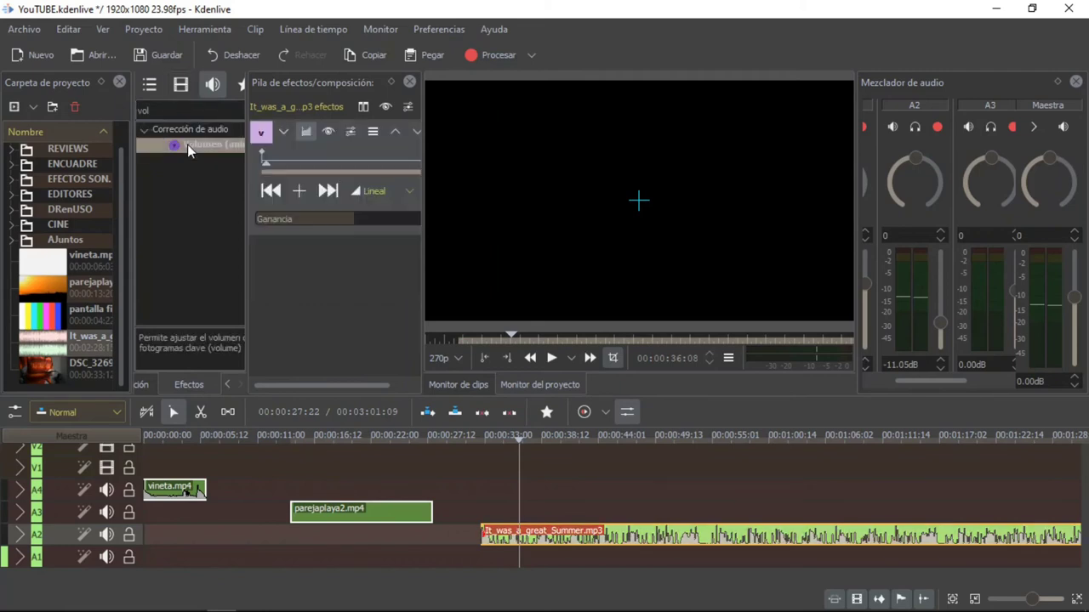
pyautogui.moveTo(310, 383); pyautogui.dragTo(262, 323)
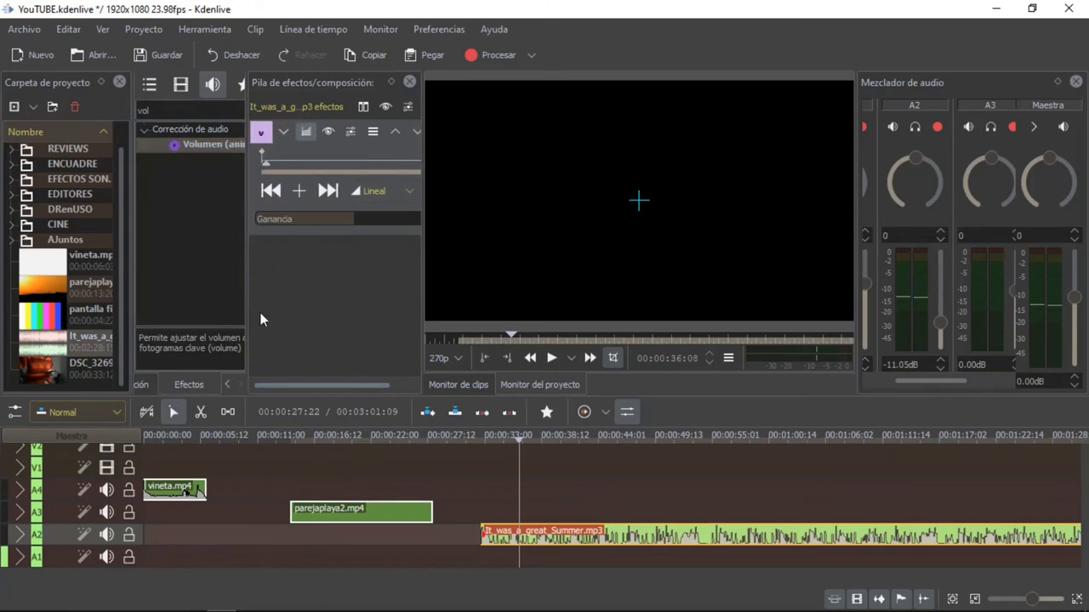
# Set the first Volumen keyframe's interpolation to Suave and widen the effect stack so the full keyframe bar fits
pyautogui.click(487, 443)
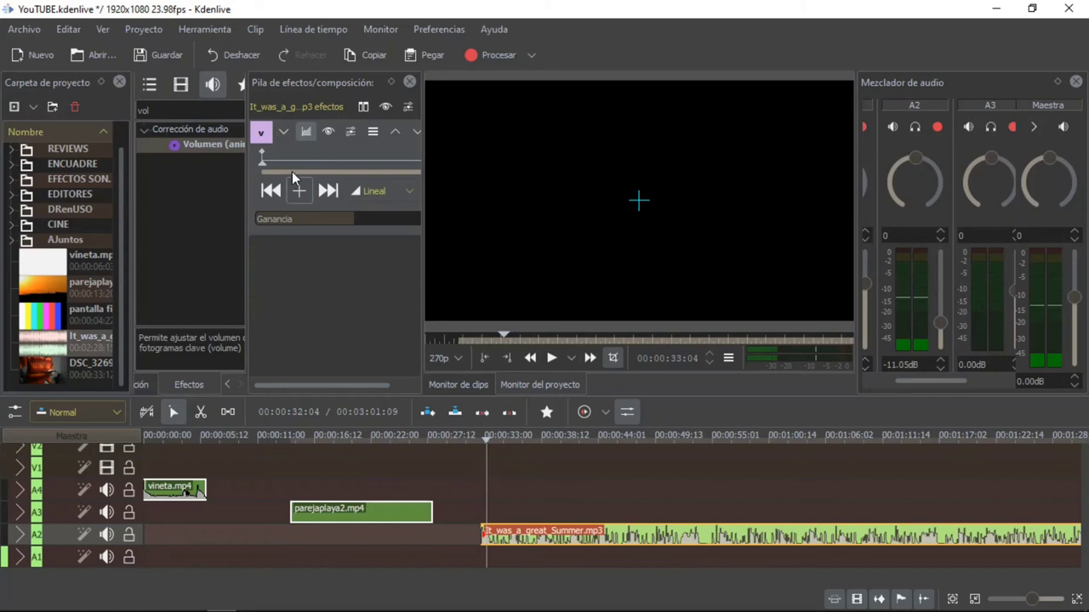
pyautogui.moveTo(423, 185); pyautogui.dragTo(471, 187)
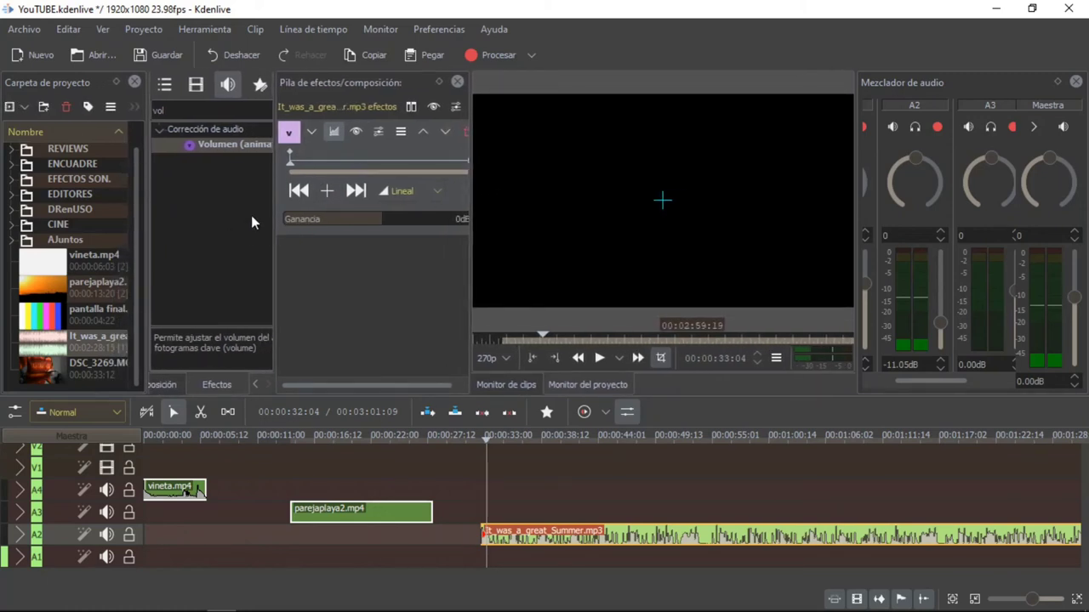
pyautogui.click(289, 158)
pyautogui.click(400, 190)
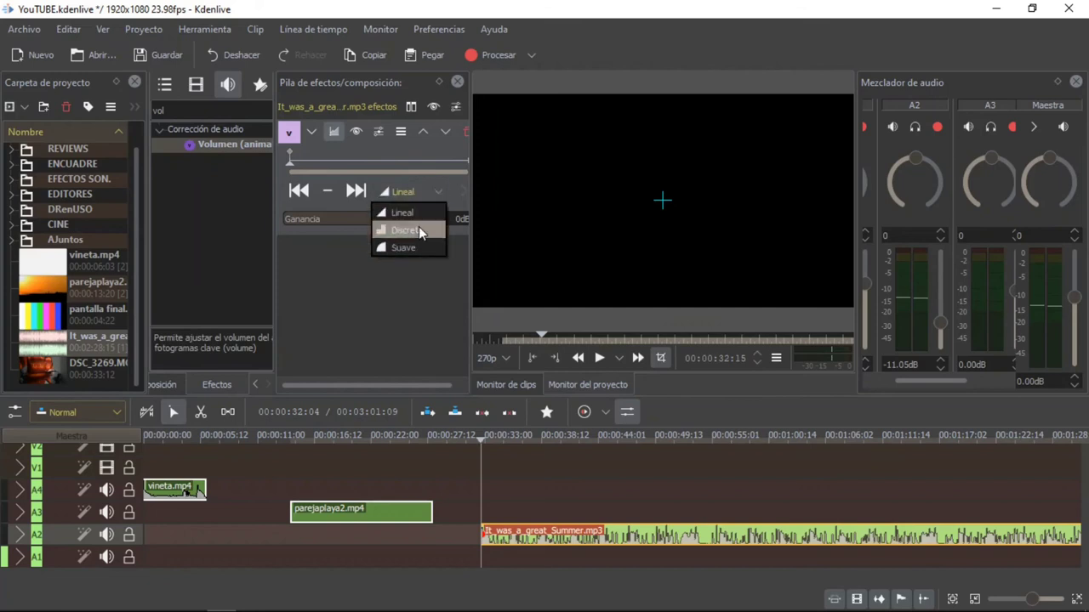
pyautogui.click(403, 248)
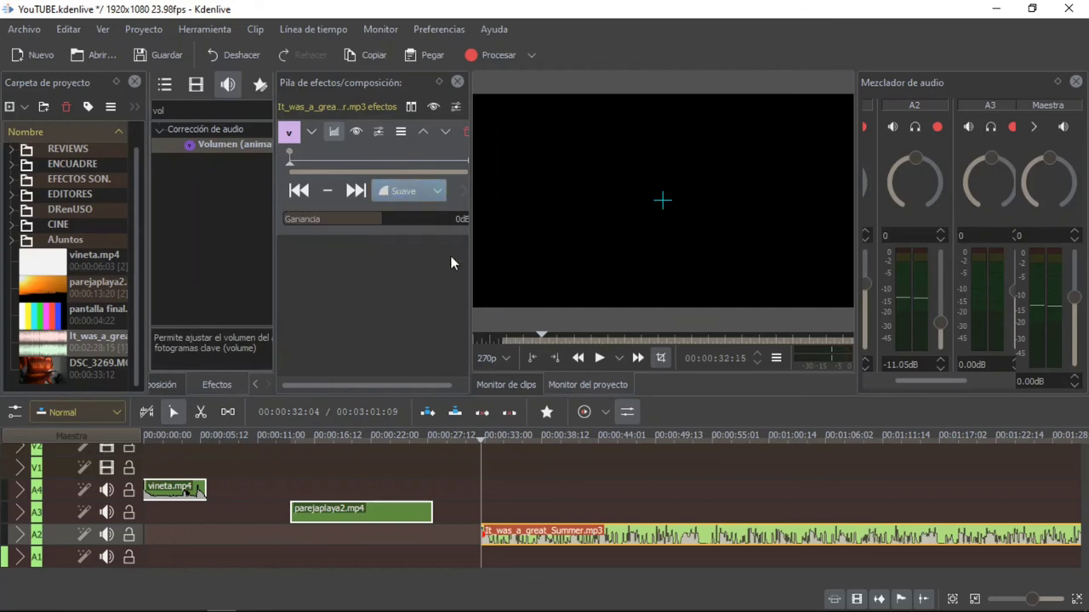
pyautogui.moveTo(472, 272); pyautogui.dragTo(498, 266)
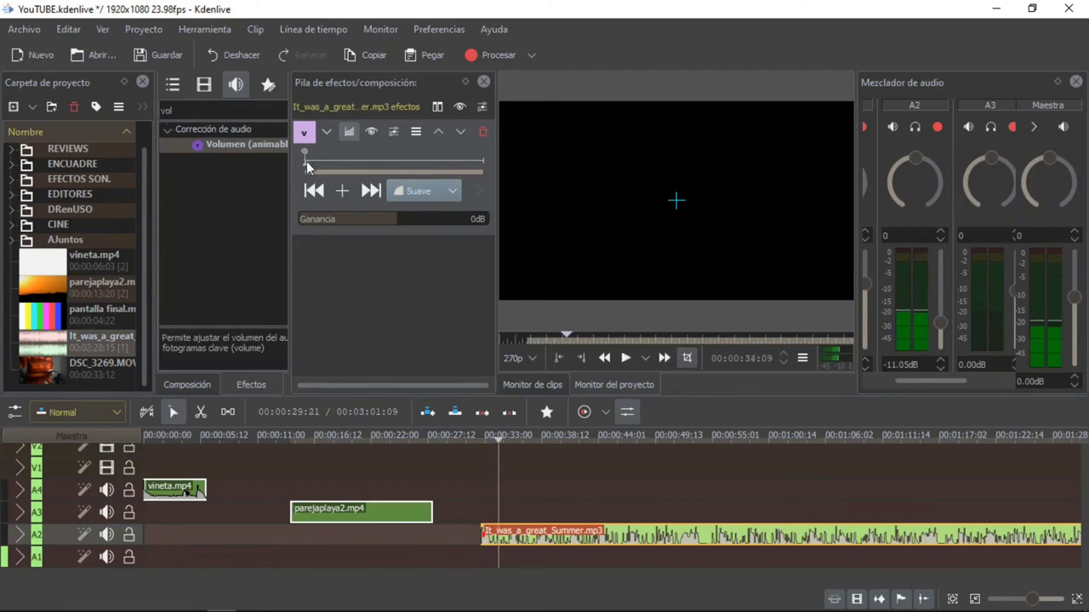
# Add a second Volumen keyframe at 00:00:55:04 with Suave interpolation and set its gain to -20 dB
pyautogui.moveTo(306, 161); pyautogui.dragTo(330, 163)
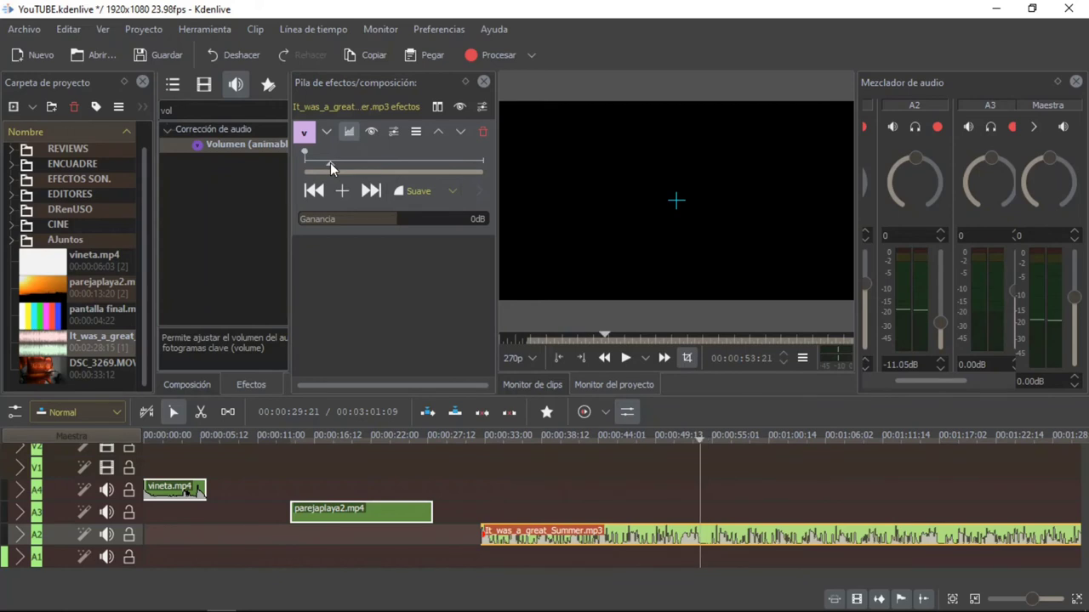
pyautogui.moveTo(335, 163)
pyautogui.mouseDown()
pyautogui.moveTo(348, 163)
pyautogui.moveTo(331, 168)
pyautogui.mouseUp()
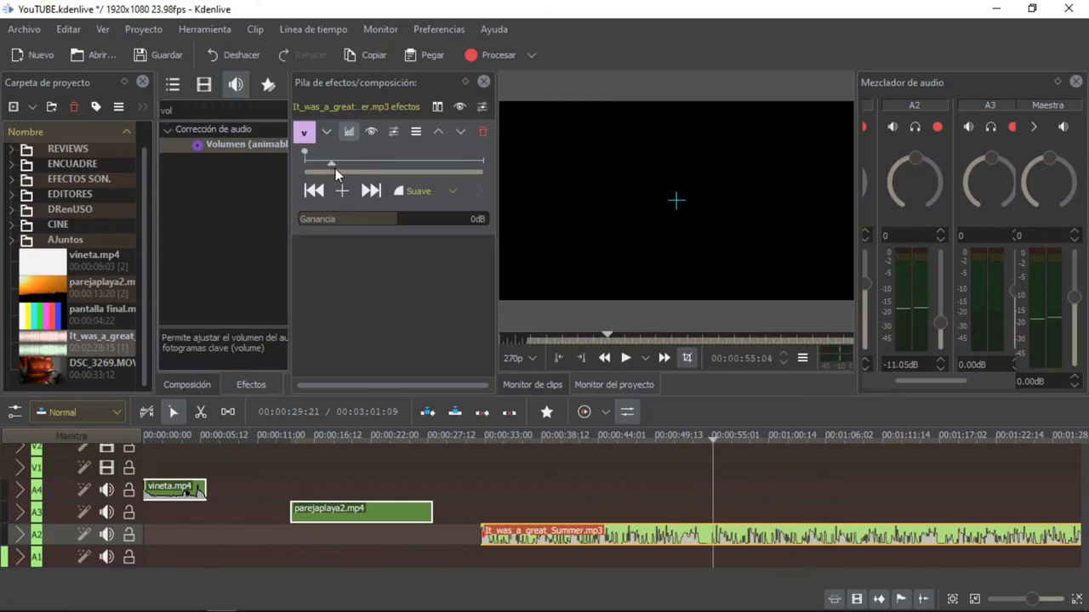
pyautogui.click(342, 192)
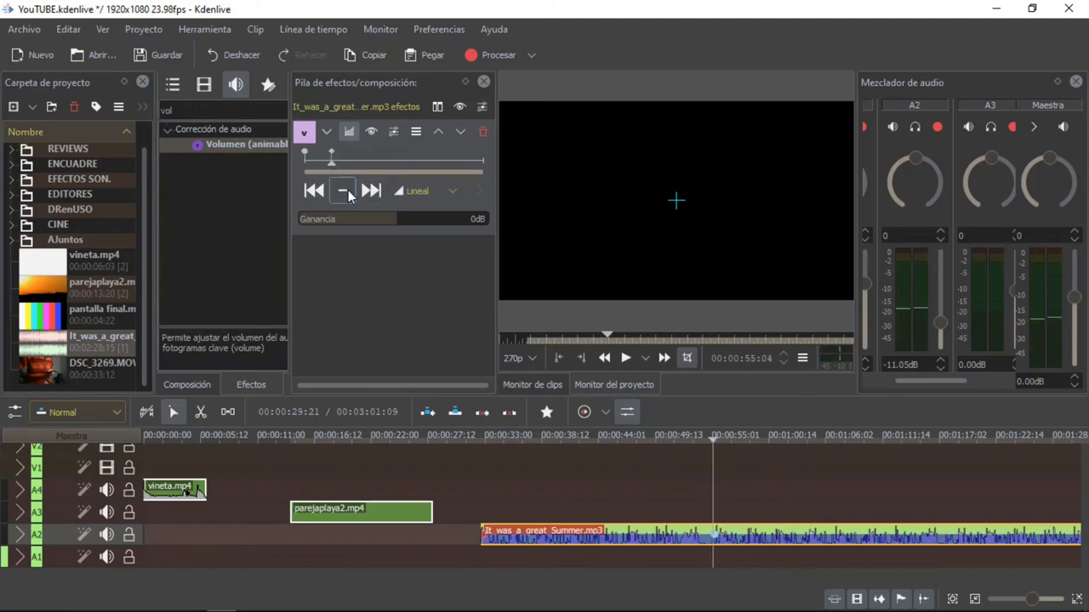
pyautogui.click(416, 191)
pyautogui.click(419, 246)
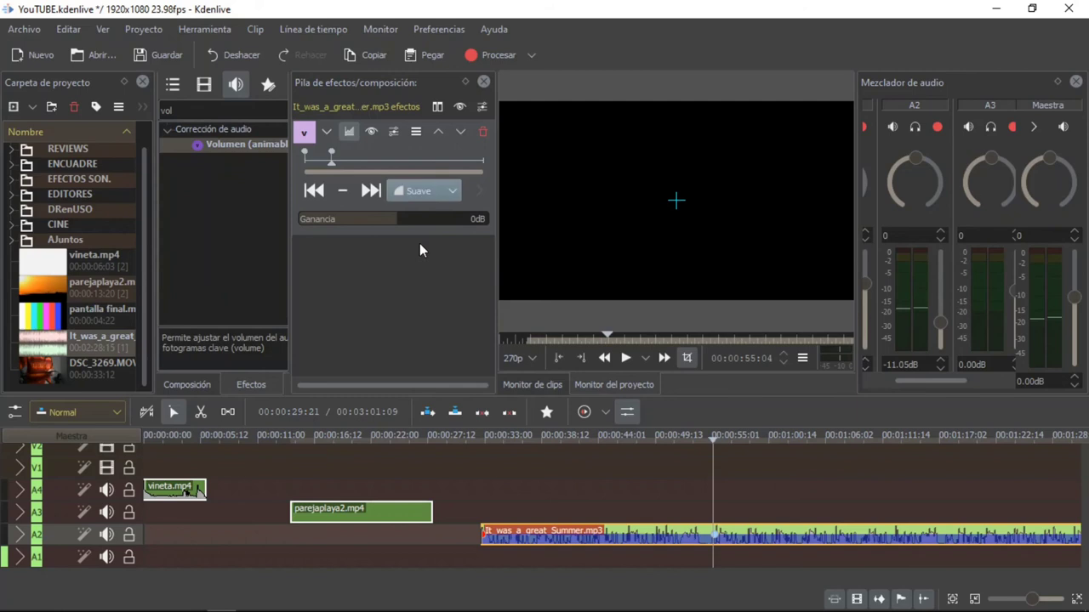
pyautogui.click(380, 219)
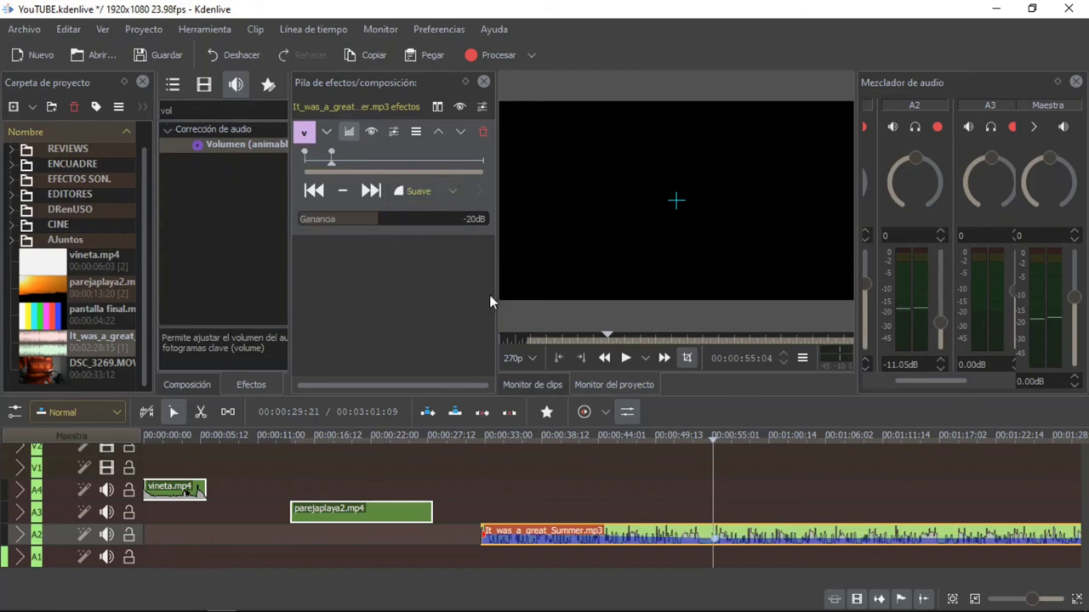
# Play the music clip from just before its start at 00:00:32:06 to hear the gradual volume fade towards the second keyframe
pyautogui.click(478, 438)
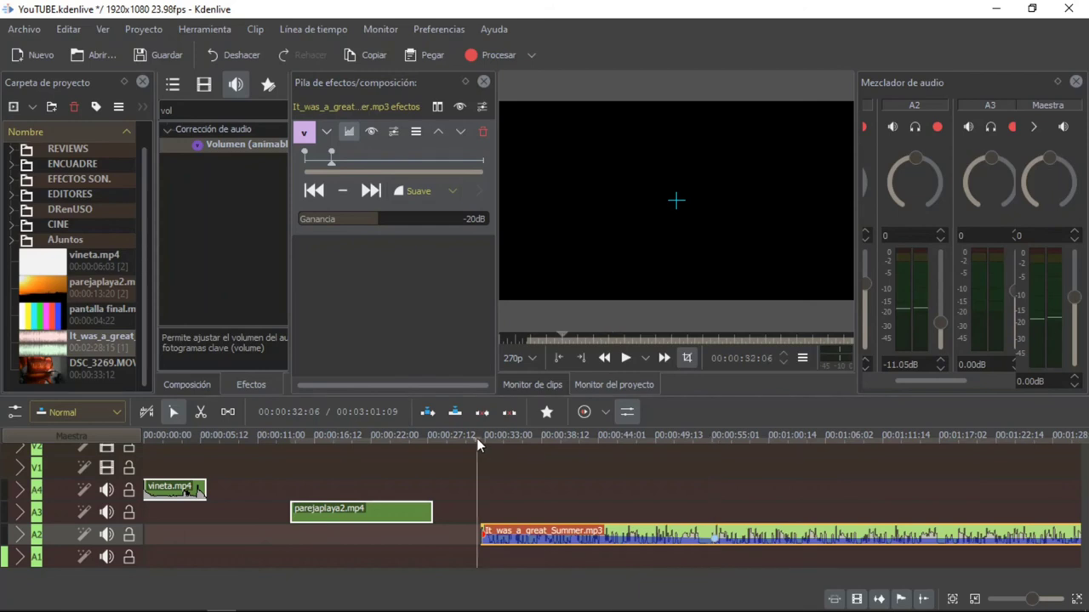
pyautogui.press('space')
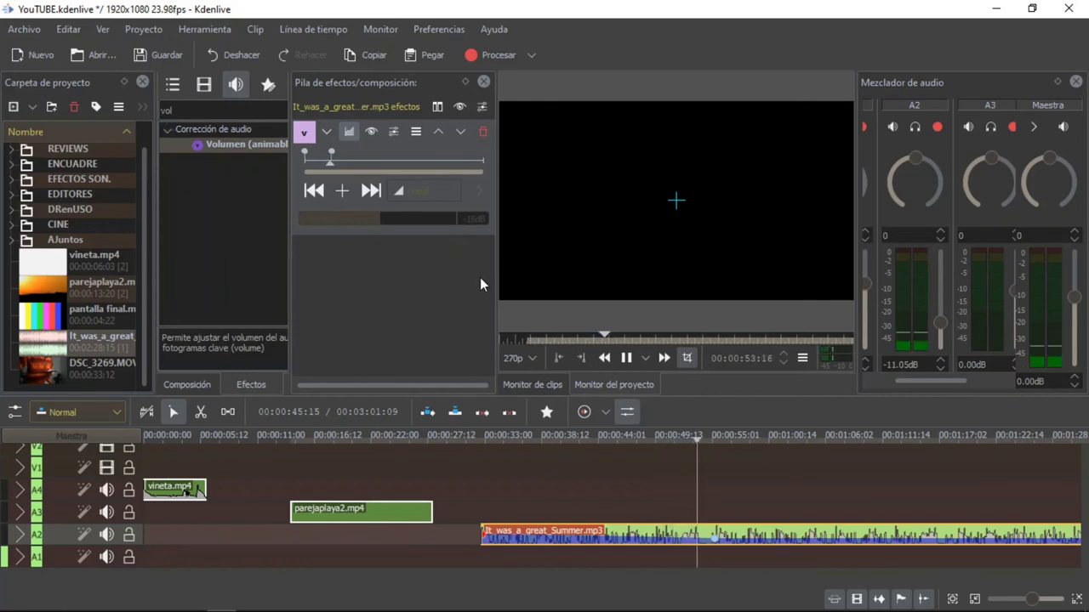
pyautogui.press('space')
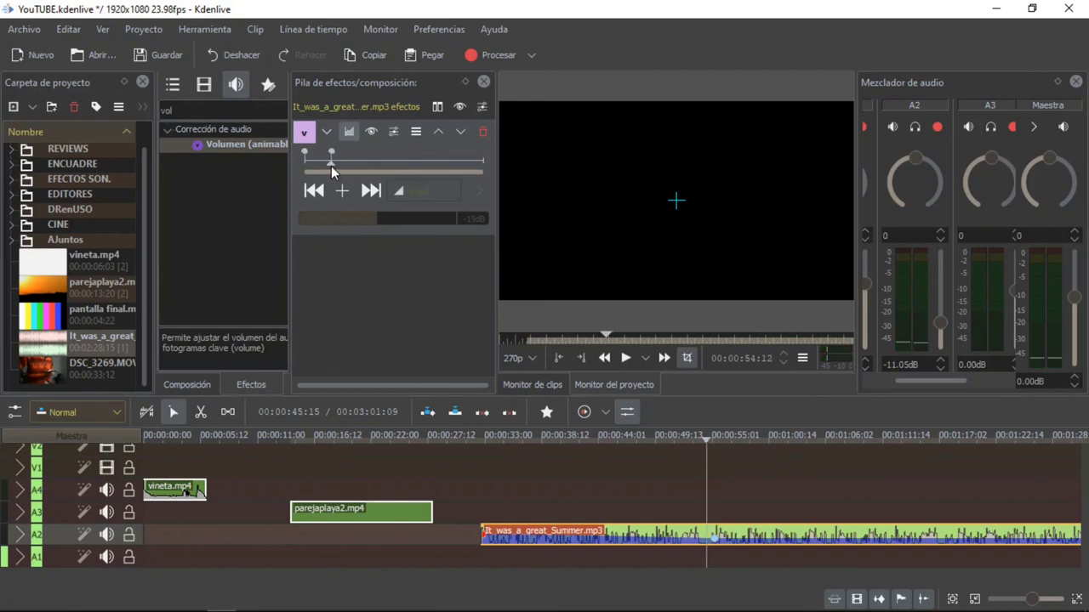
# Add a third Volumen keyframe at 00:01:11:19 and raise its gain to 58 dB
pyautogui.moveTo(331, 166); pyautogui.dragTo(352, 163)
pyautogui.click(341, 191)
pyautogui.moveTo(332, 219); pyautogui.dragTo(401, 224)
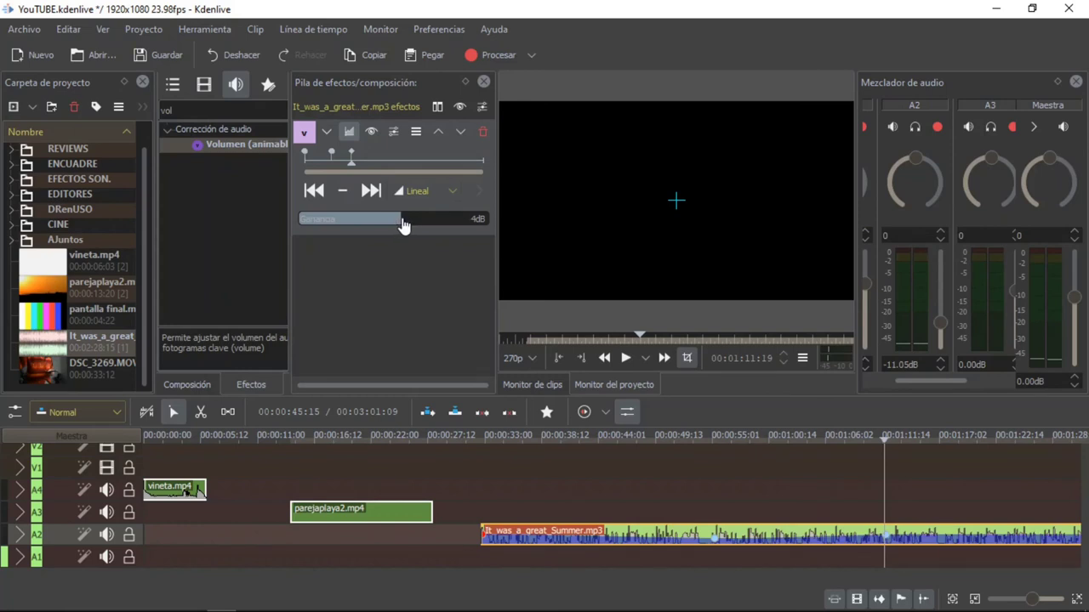
pyautogui.click(455, 222)
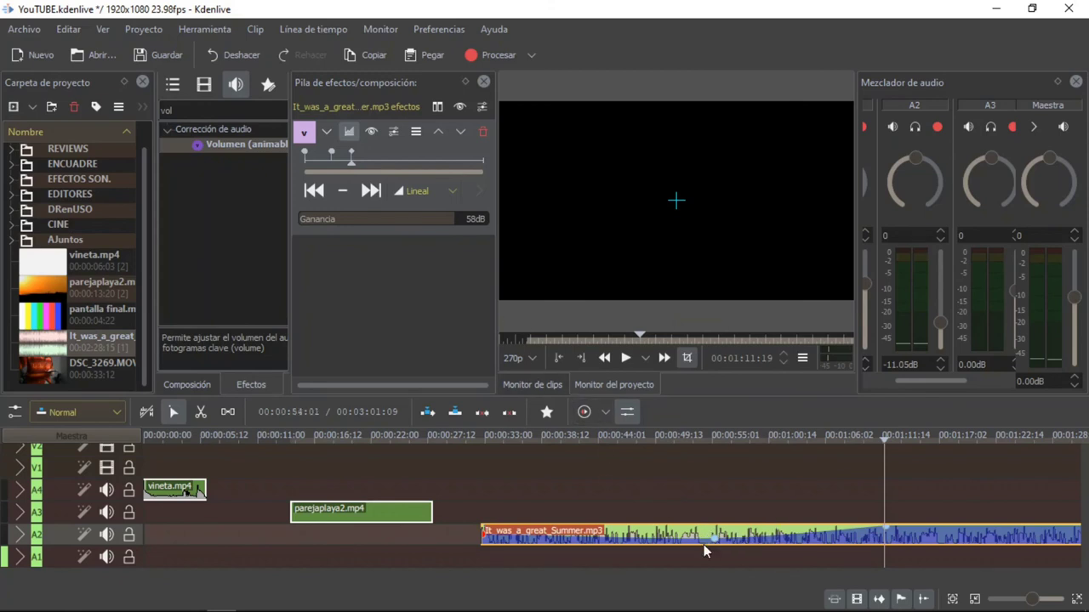
# Play the music from just before the second keyframe to hear the volume rise towards the third one
pyautogui.click(706, 438)
pyautogui.press('space')
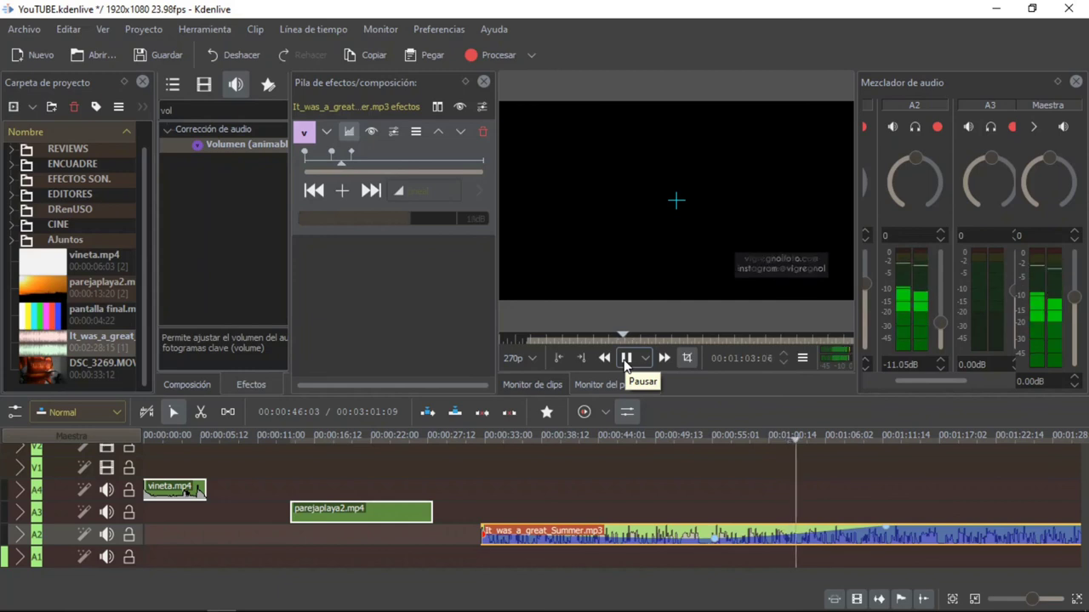
pyautogui.click(625, 358)
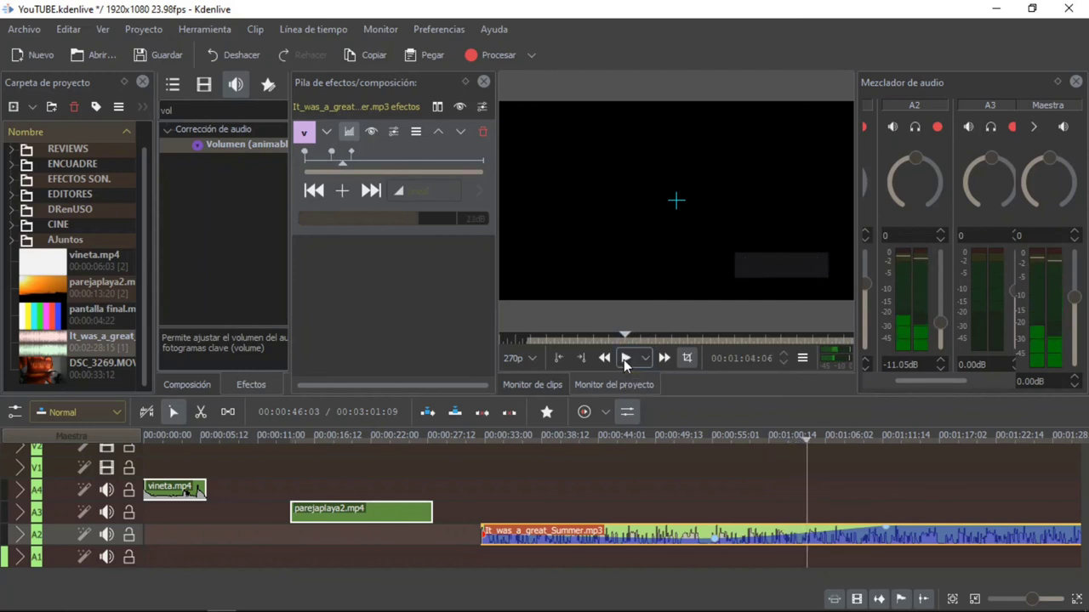
# Lower the third Volumen keyframe's gain to about -15 dB and play the music from there
pyautogui.click(353, 158)
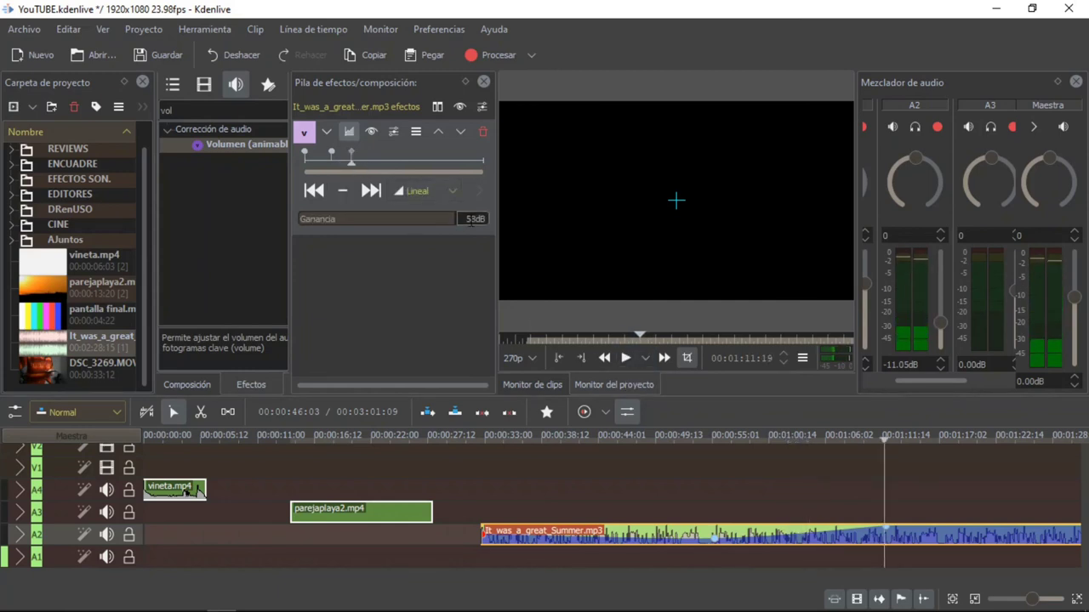
pyautogui.click(391, 229)
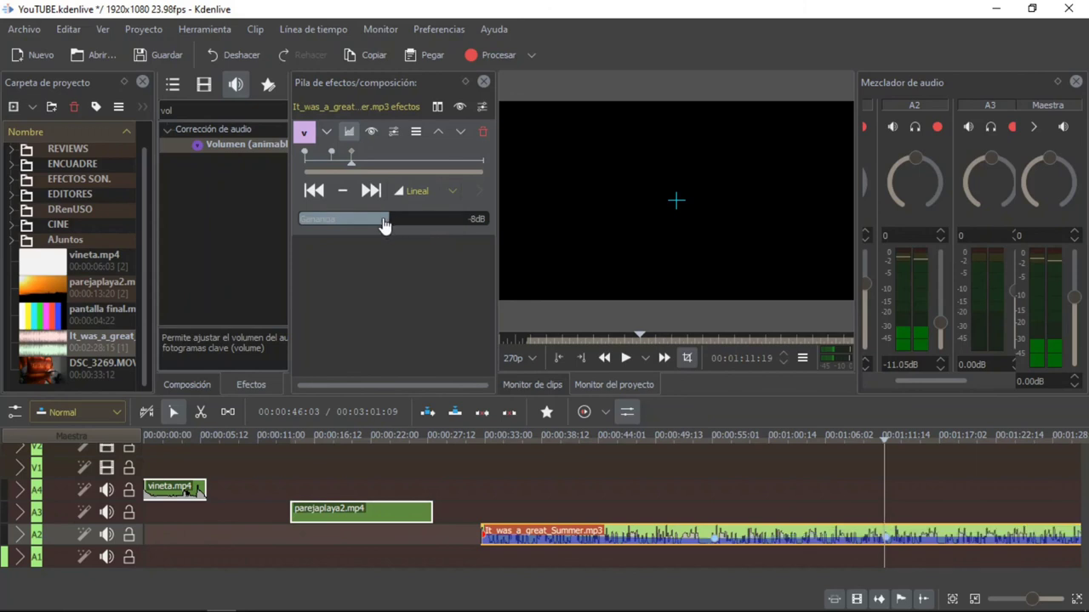
pyautogui.press('space')
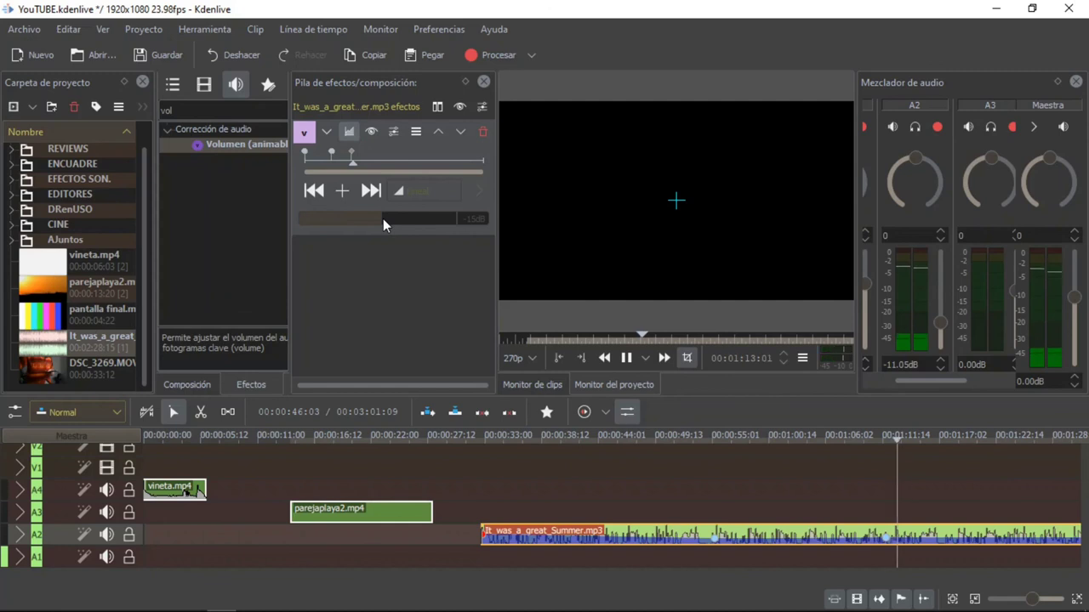